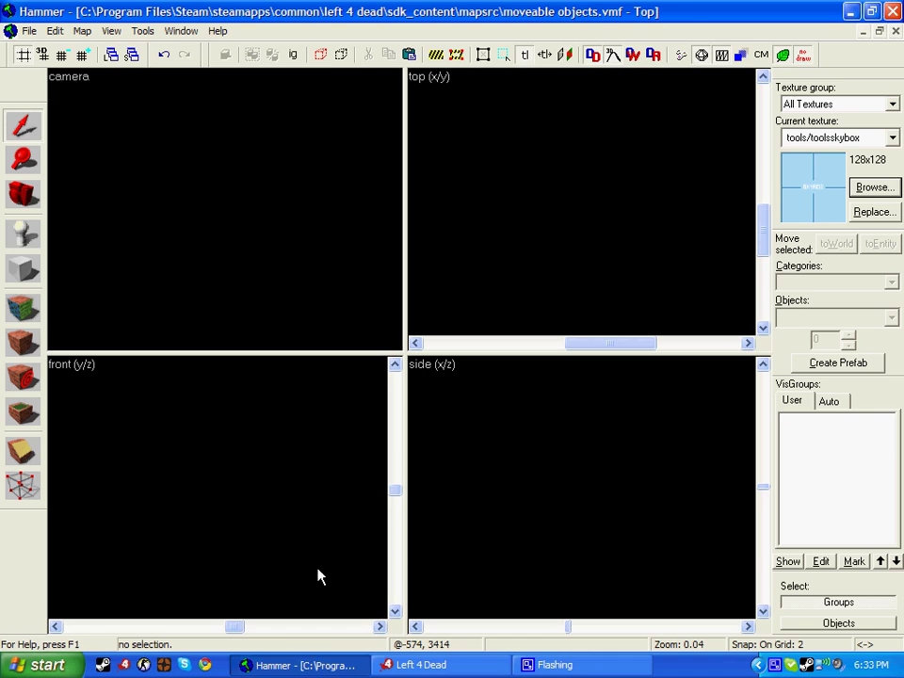
left_click_drag(253, 268, 253, 268)
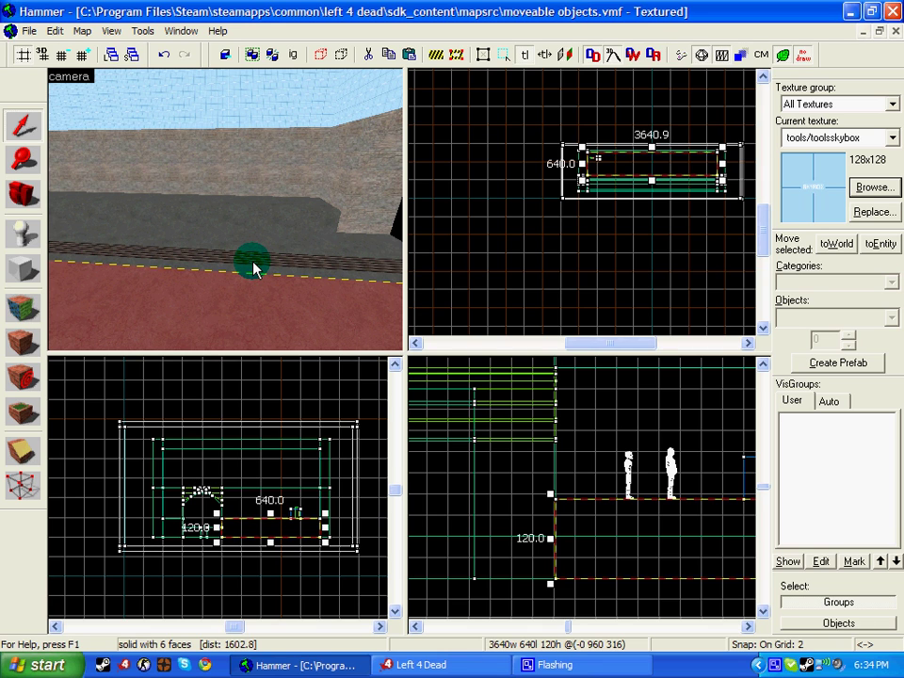
left_click_drag(253, 268, 252, 268)
left_click(252, 268)
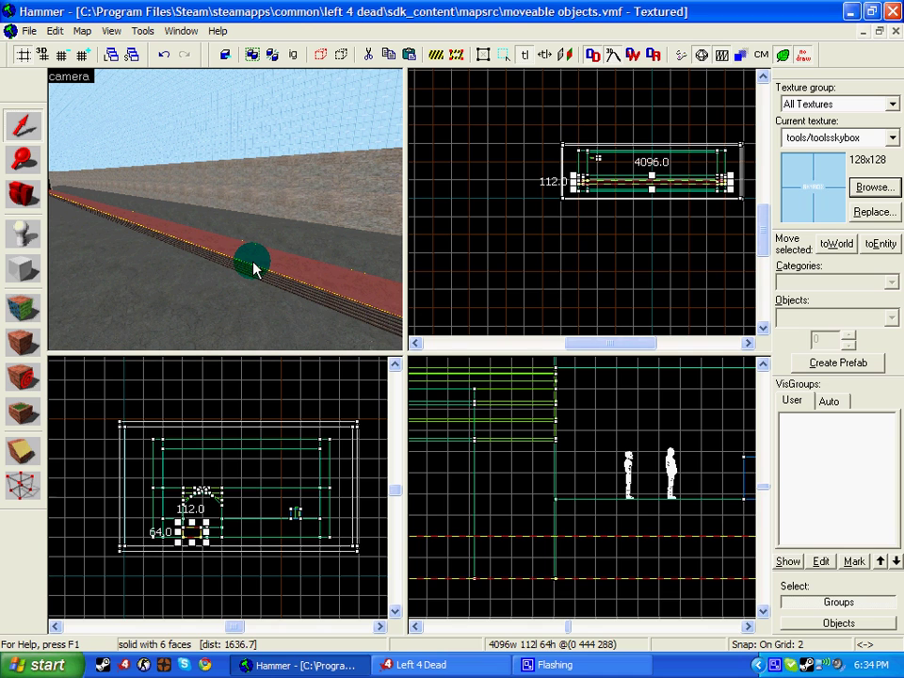
left_click_drag(253, 267, 252, 268)
left_click(521, 156)
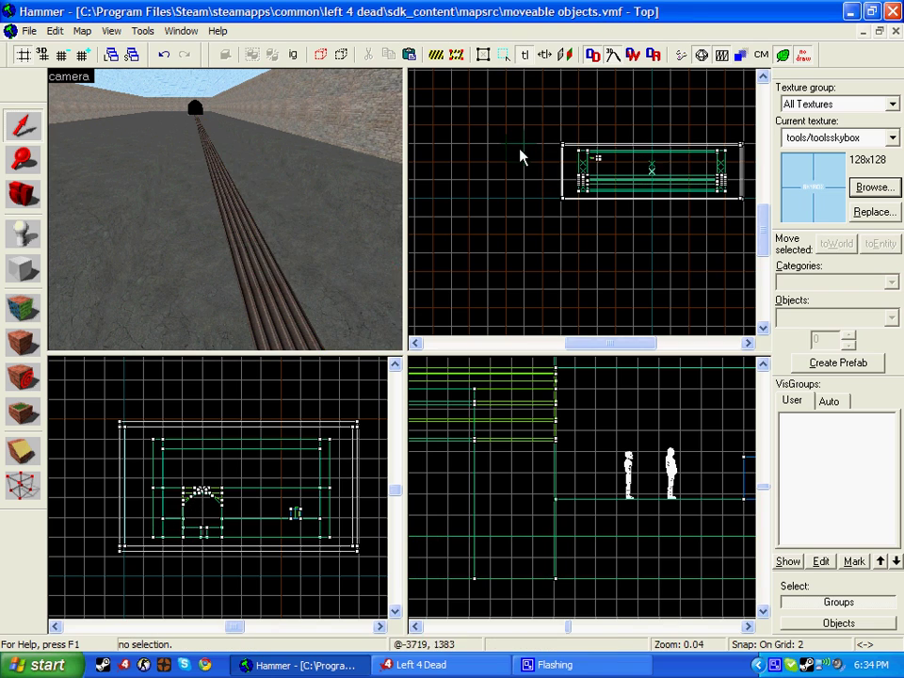
Step: Place a prop_dynamic entity on the train tracks in the 3D view
left_click(23, 235)
left_click(665, 339)
type("pr")
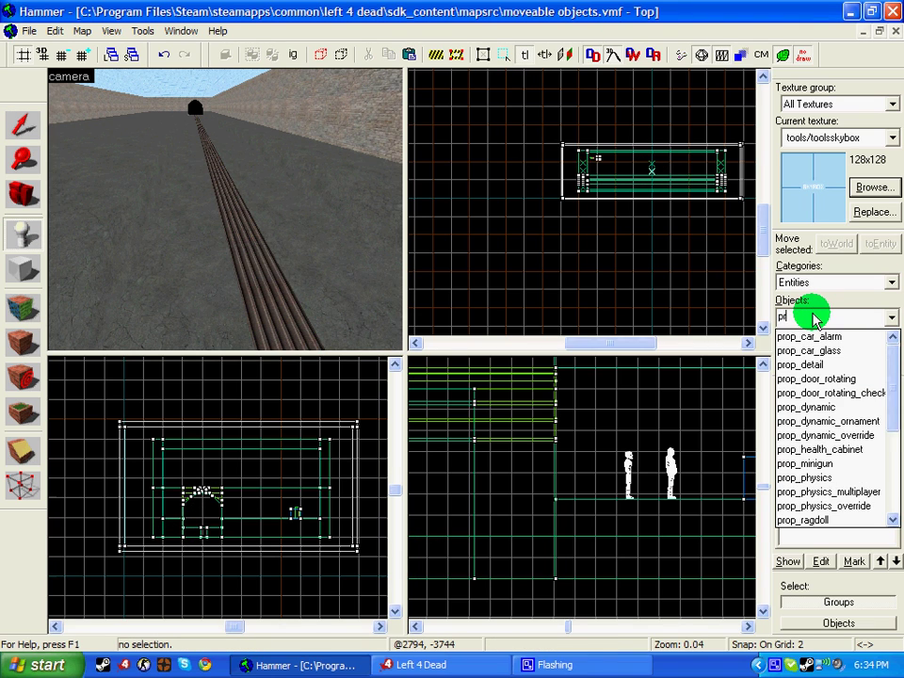
type("op_dy")
key("Return")
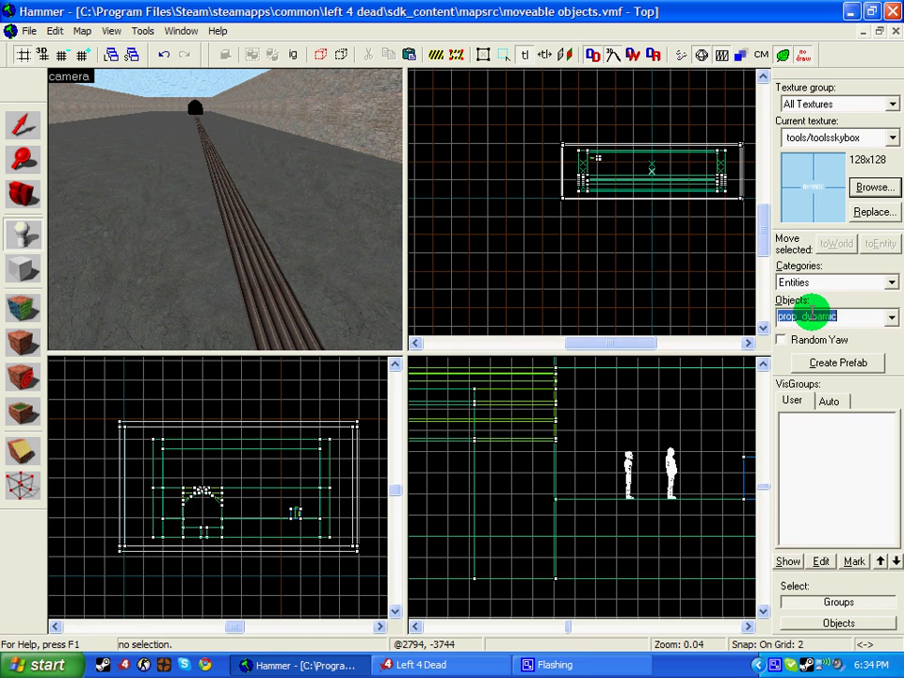
left_click(256, 285)
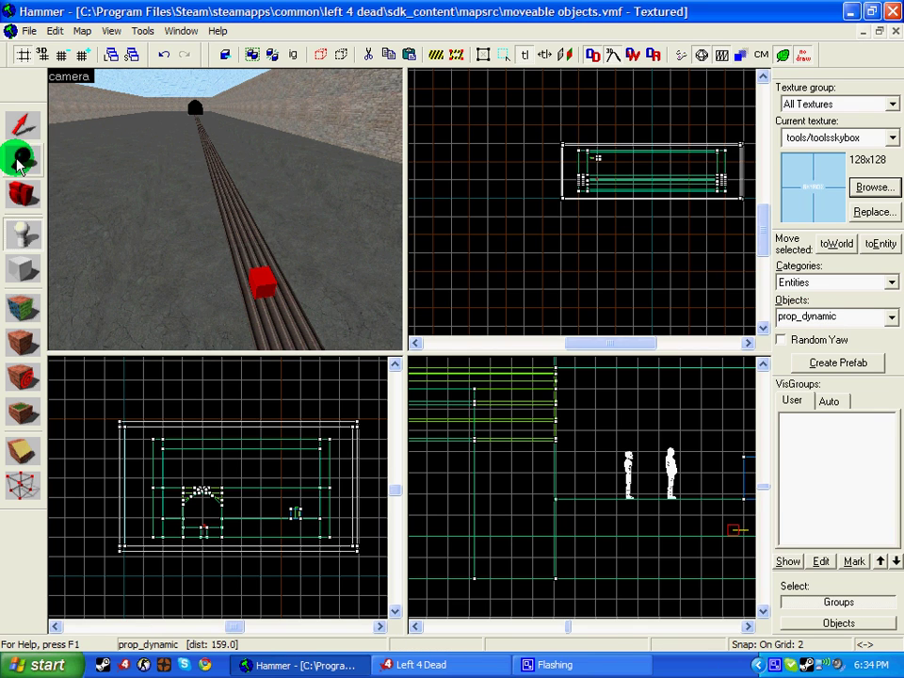
Step: Open the model browser for the prop's World Model and go through the train models in props_vehicles to train_enginecar.mdl
left_click(22, 124)
double_click(259, 273)
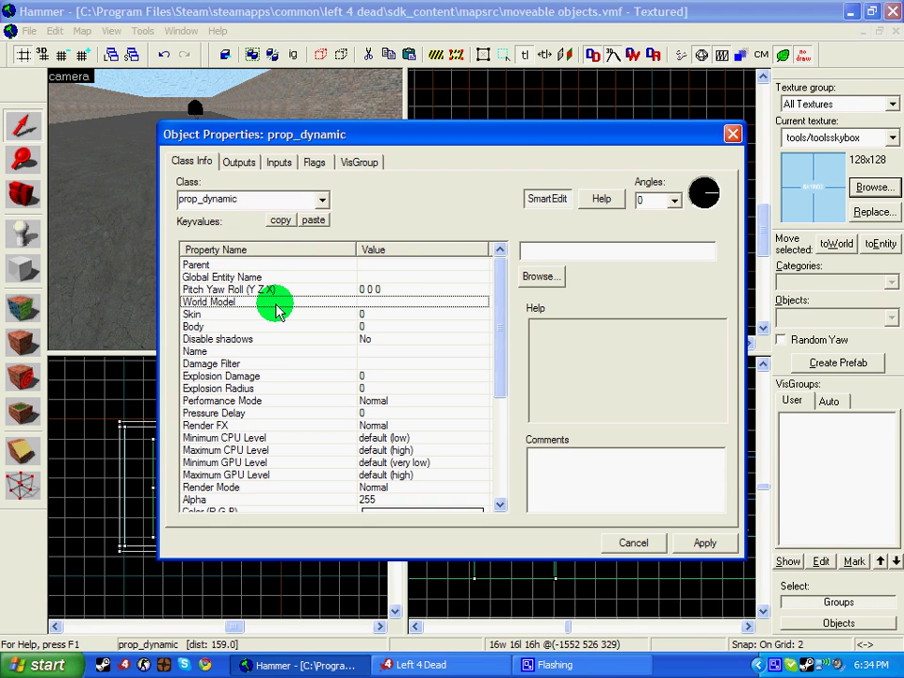
left_click(541, 277)
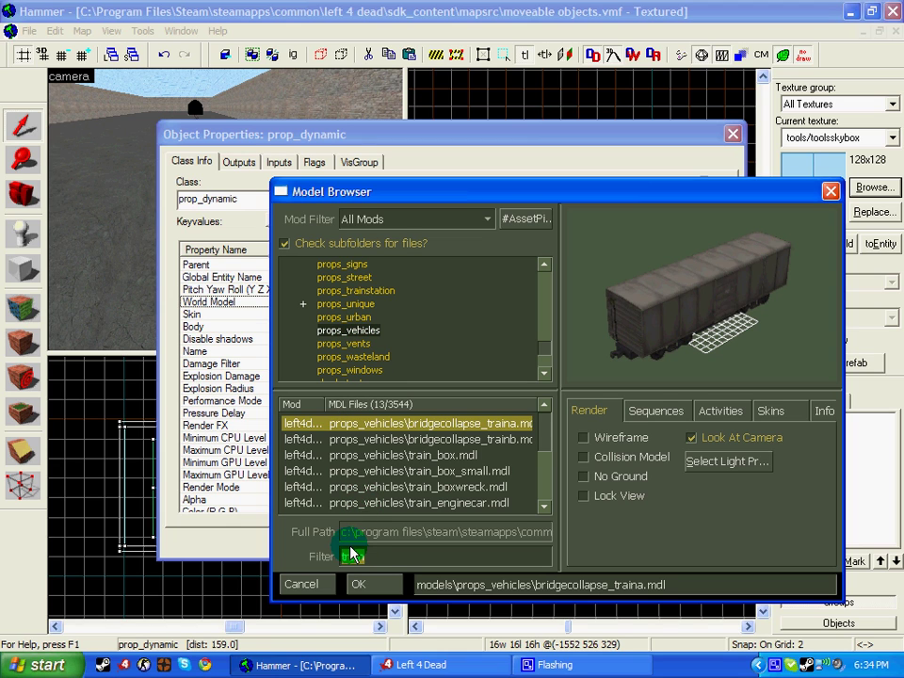
left_click(385, 455)
key("Down")
key("Down")
key("Down")
key("Down")
key("Up")
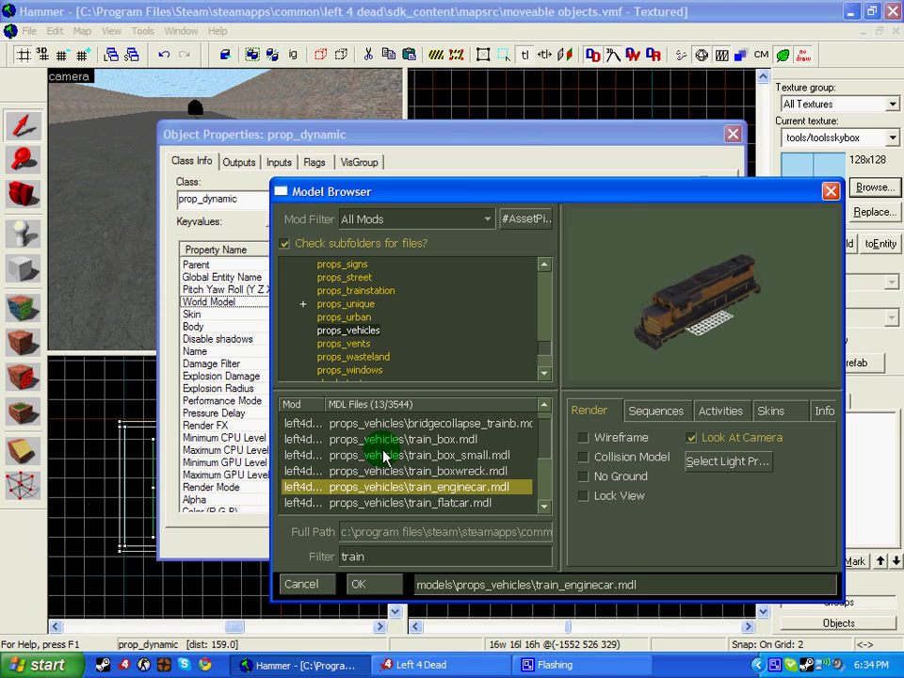
Step: Check which prop types train_enginecar.mdl, train_box.mdl and bridgecollapse_trainb.mdl support in their model information
left_click(823, 414)
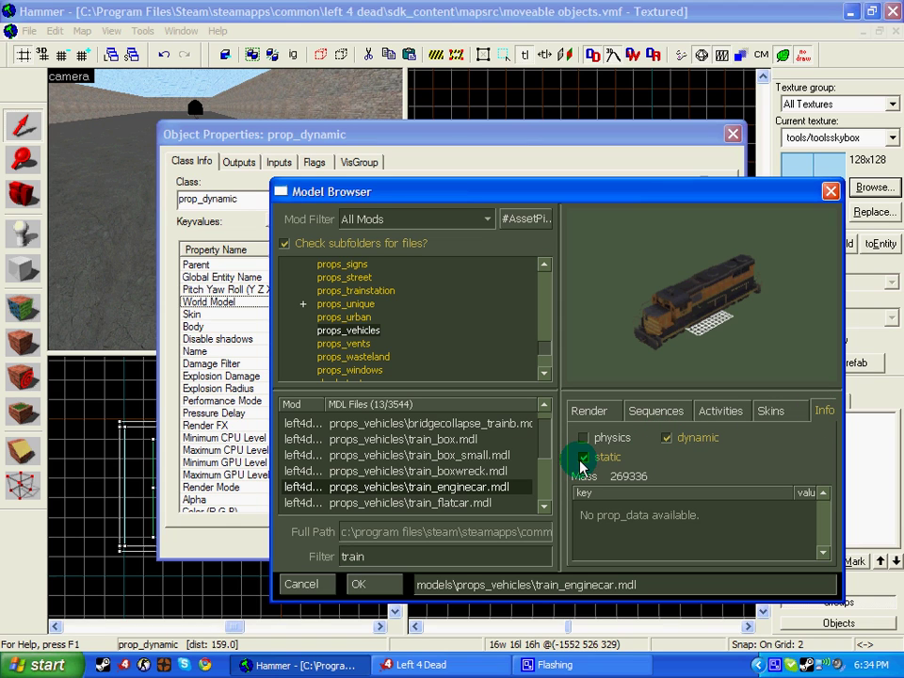
left_click(445, 469)
left_click(442, 439)
scroll(442, 457, "up", 1)
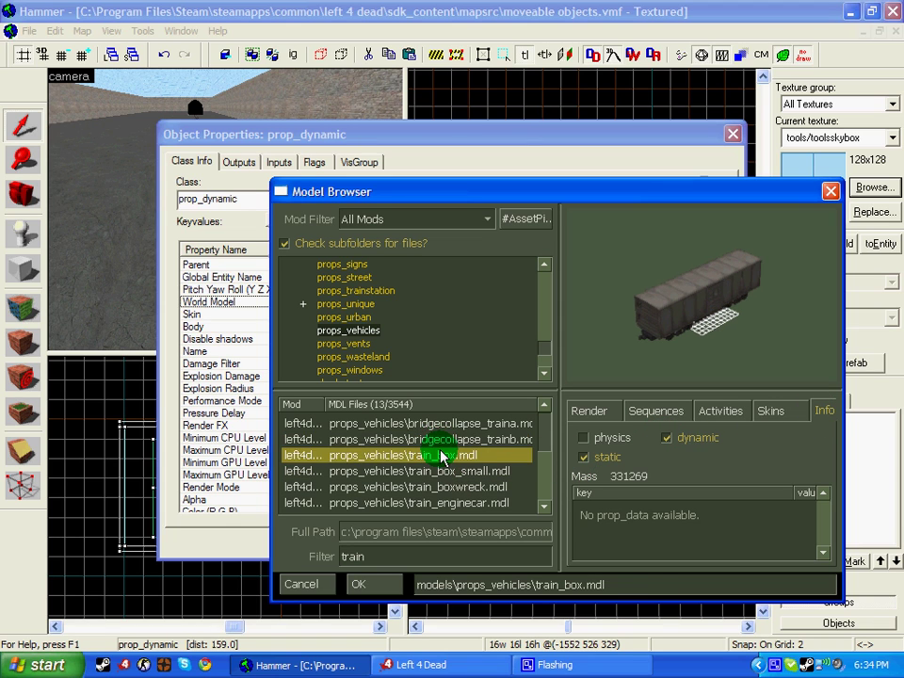
left_click(442, 439)
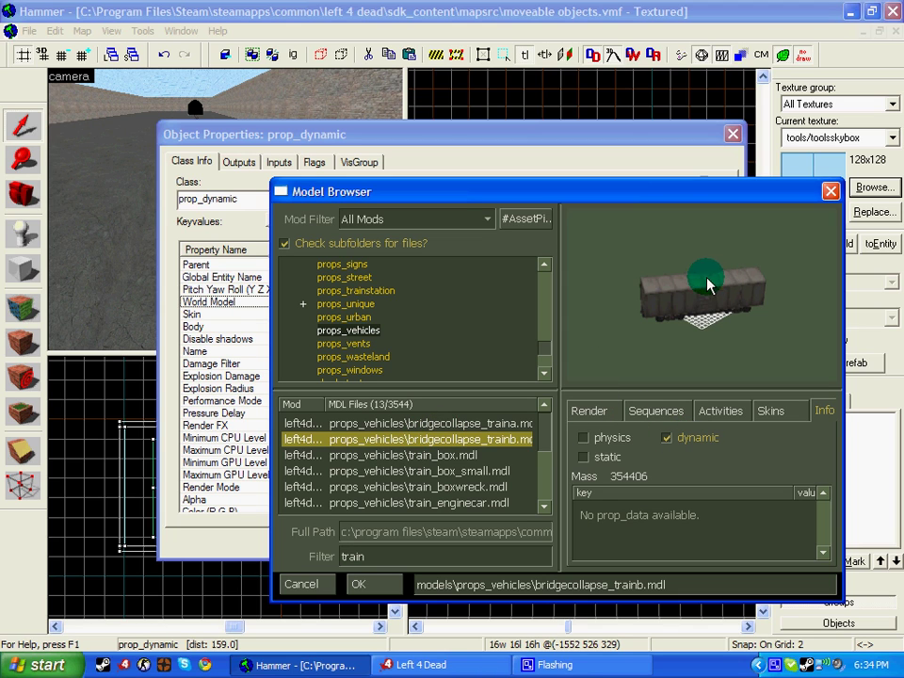
scroll(489, 479, "down", 1)
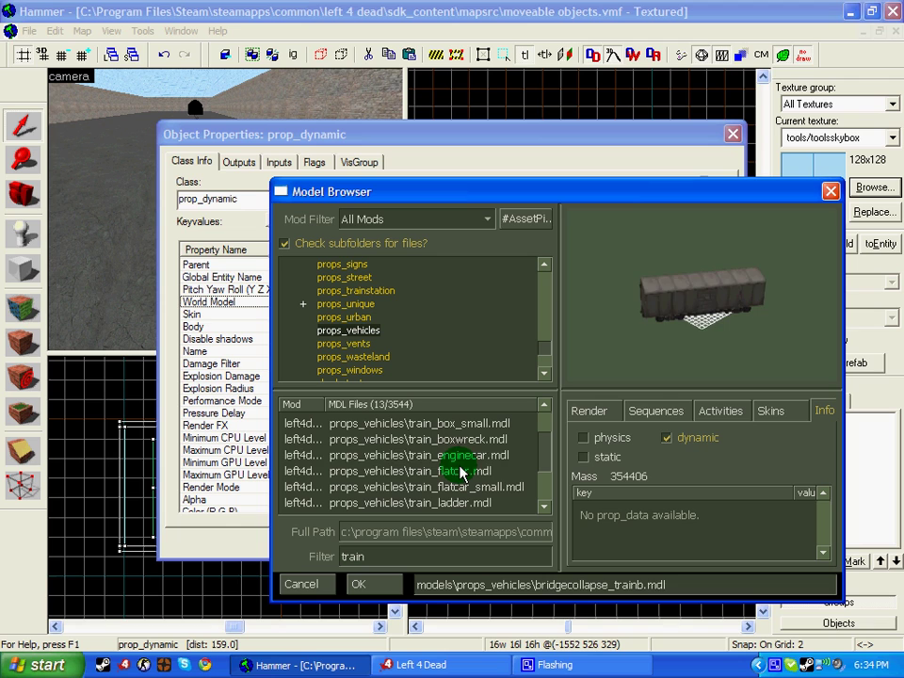
Step: Set the prop's World Model to train_enginecar.mdl, apply it and close the object properties
left_click(499, 455)
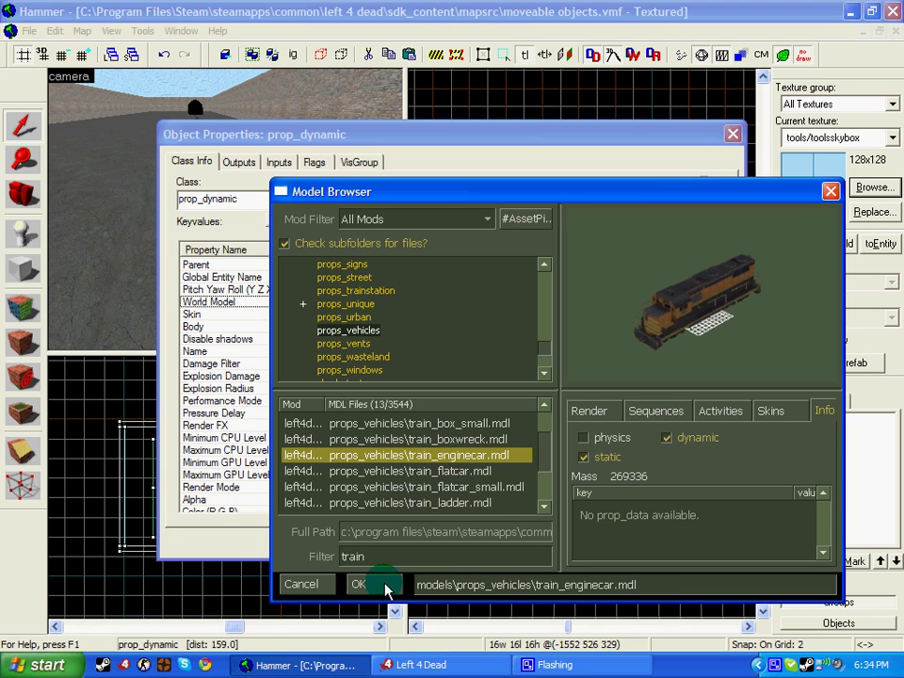
left_click(385, 584)
left_click(705, 544)
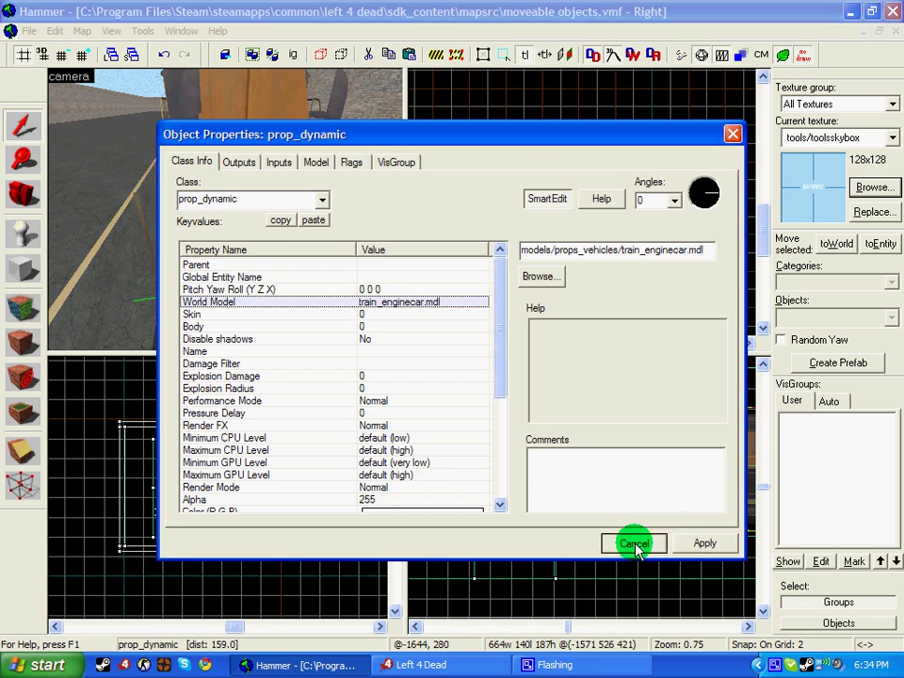
left_click(634, 542)
Step: Move the train engine forward along the track, out of the tunnel opening, and centre it over the rails
key("s")
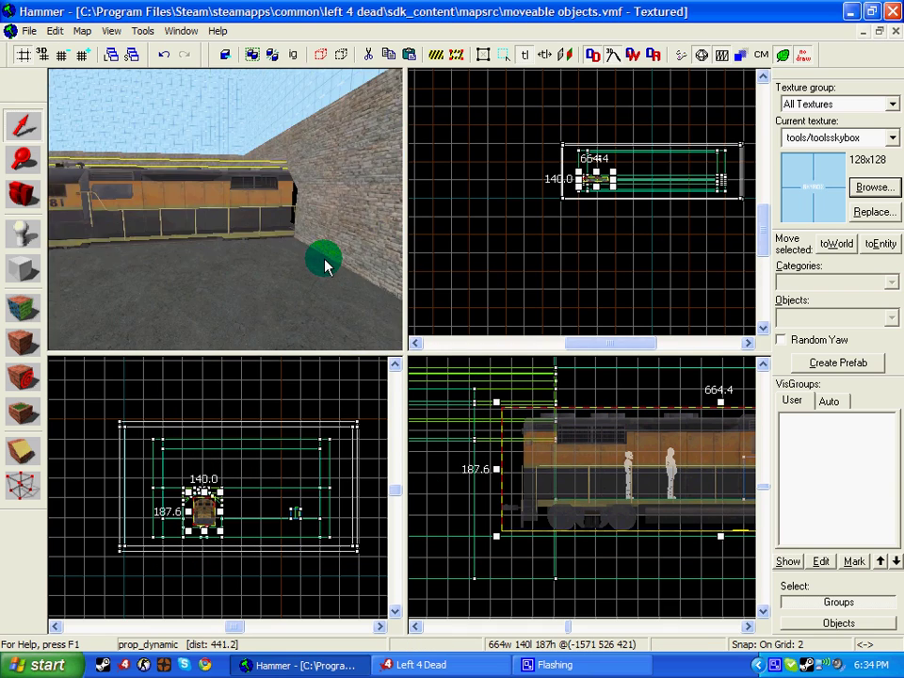
key("z")
scroll(563, 191, "up", 2)
scroll(562, 191, "up", 5)
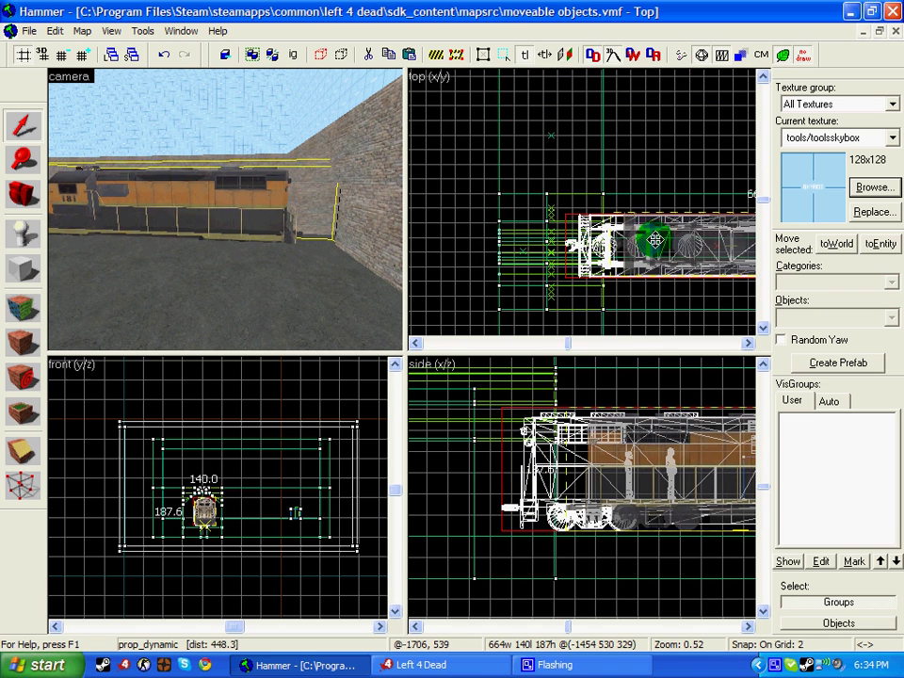
scroll(651, 238, "up", 2)
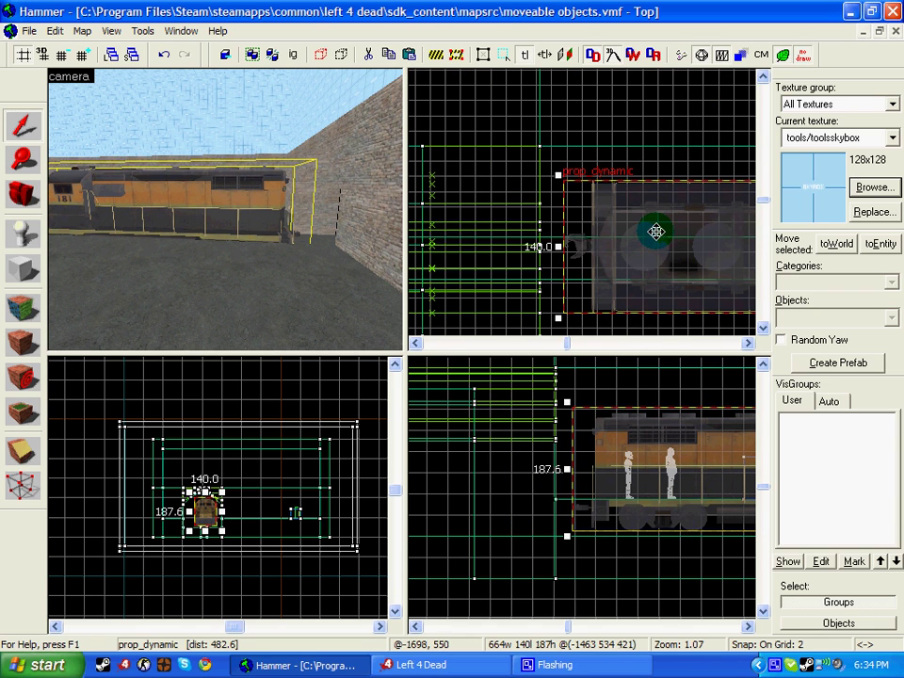
scroll(306, 237, "up", 4)
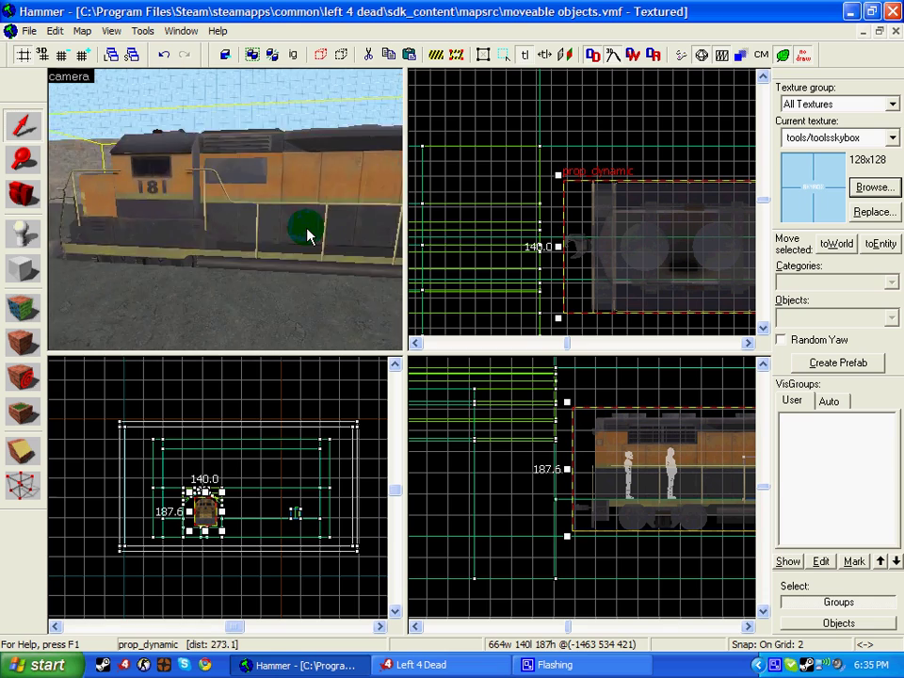
key("a")
key("w")
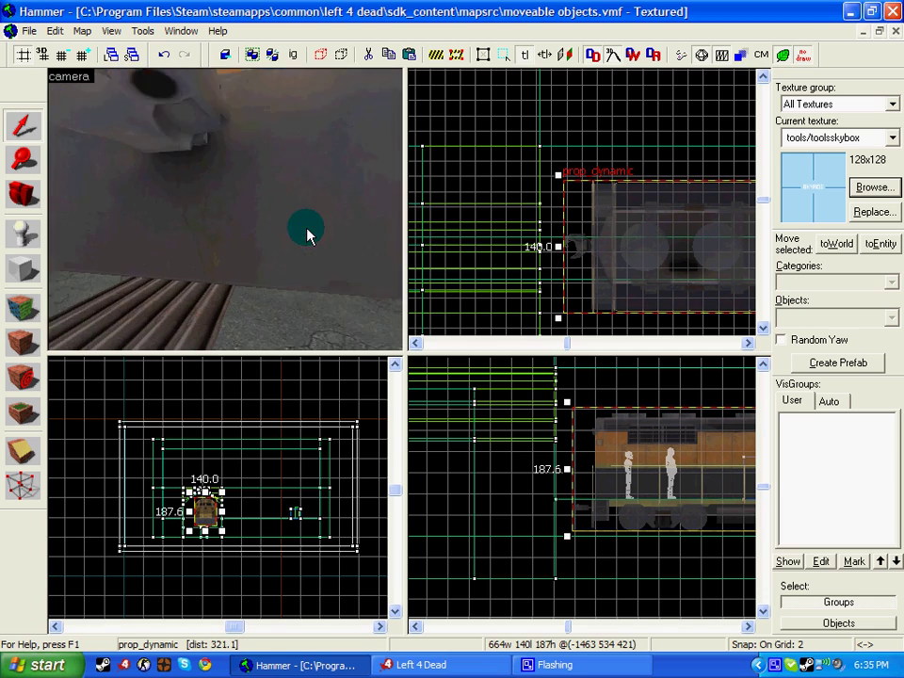
Step: Inspect the train engine's properties and view it from the platform side to judge its position on the track
left_click_drag(307, 236, 252, 212)
double_click(252, 213)
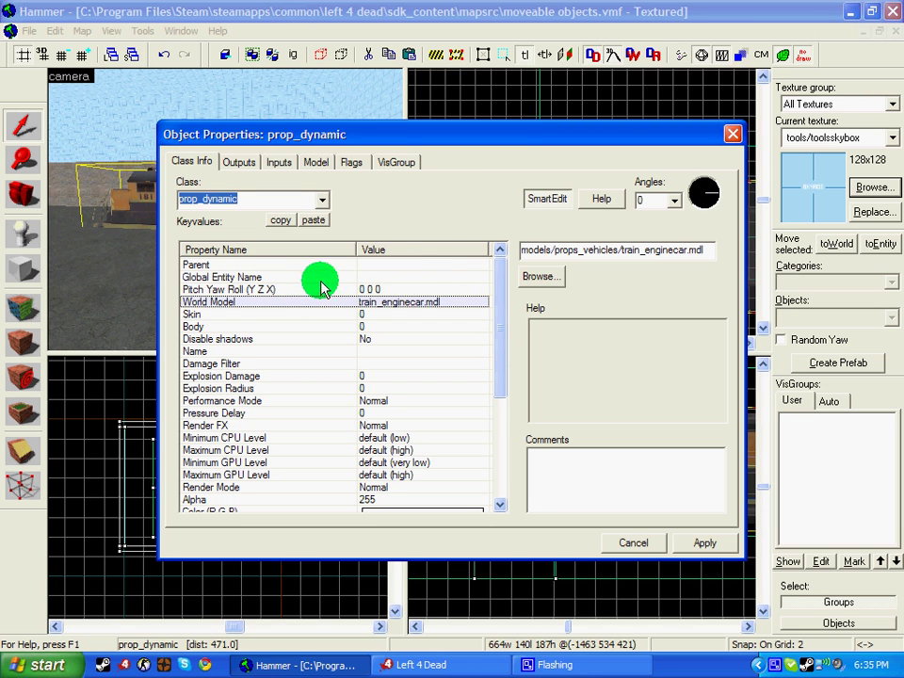
left_click(733, 134)
left_click(181, 244)
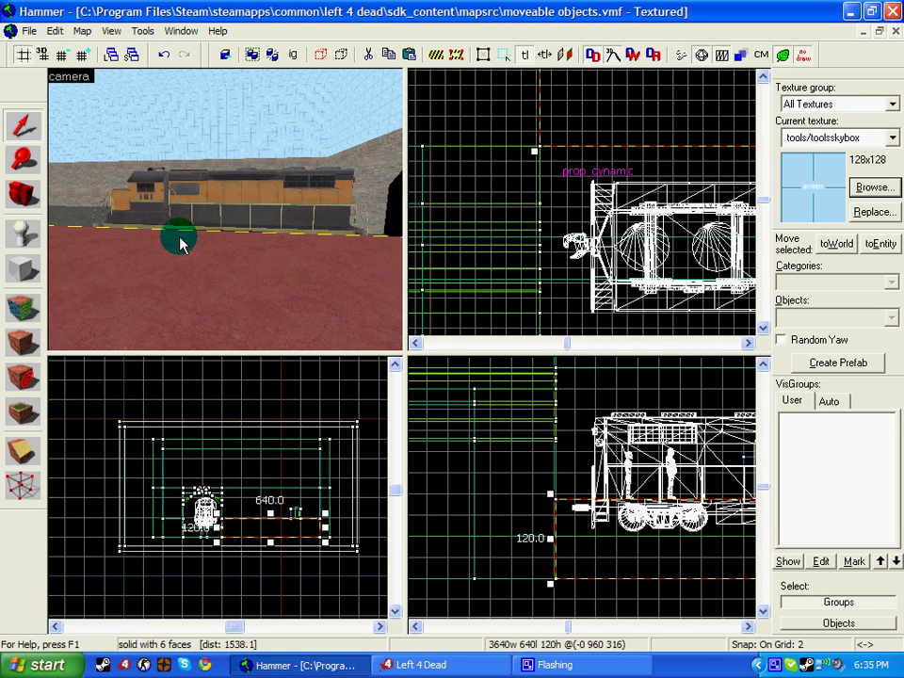
key("s")
key("Left")
key("Right")
key("w")
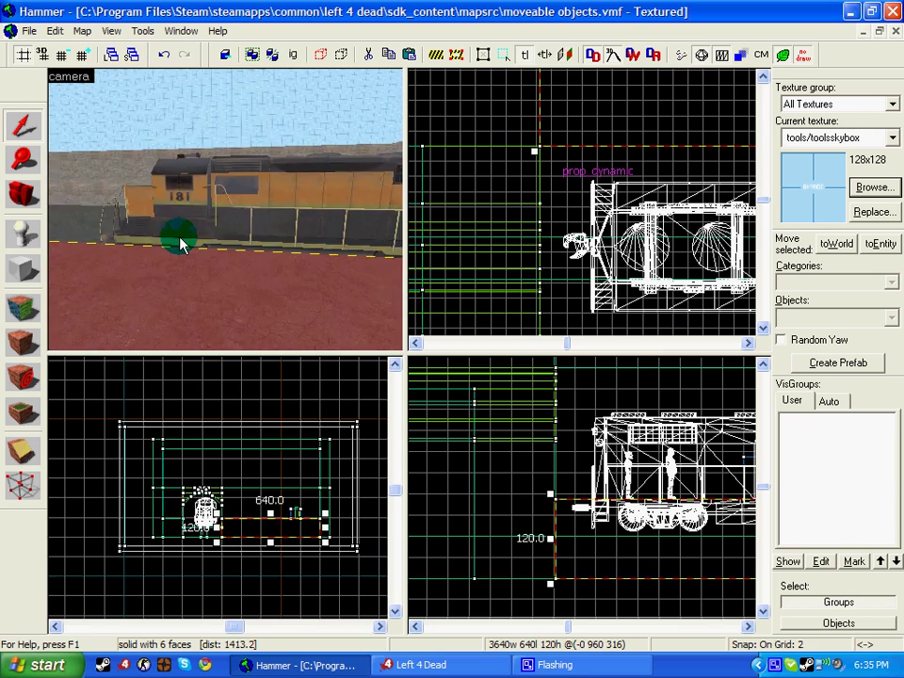
key("a")
key("s")
key("w")
key("d")
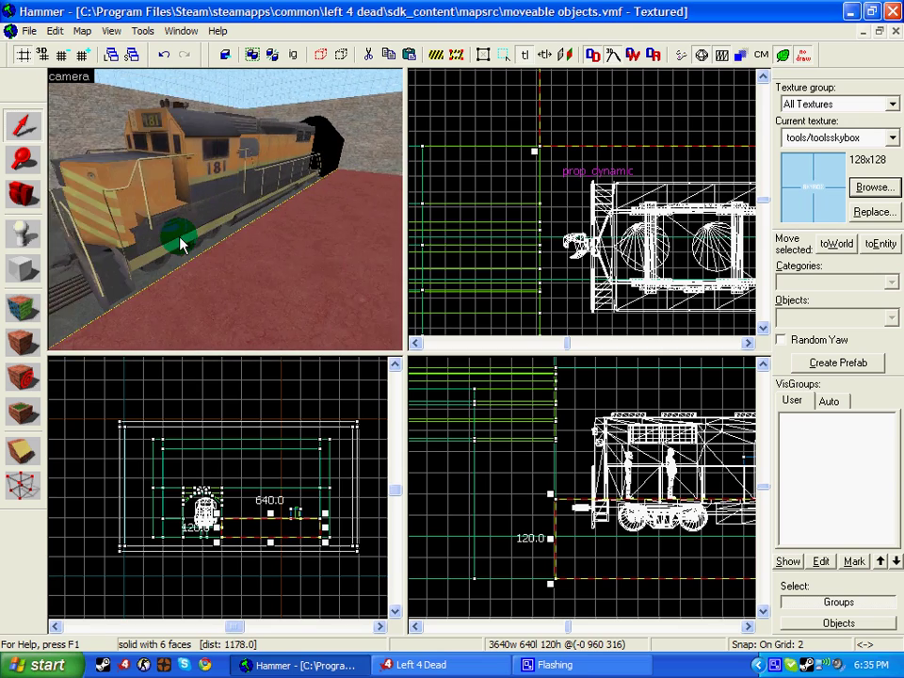
key("s")
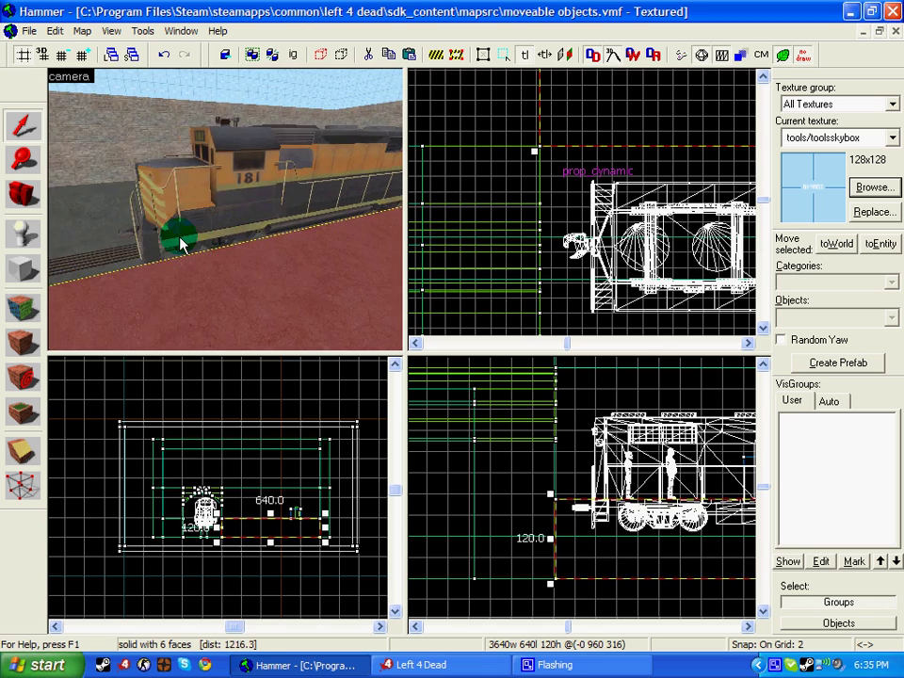
Step: Set the current texture to tools/toolsnodraw and draw a block over the train engine in the top view
left_click(28, 271)
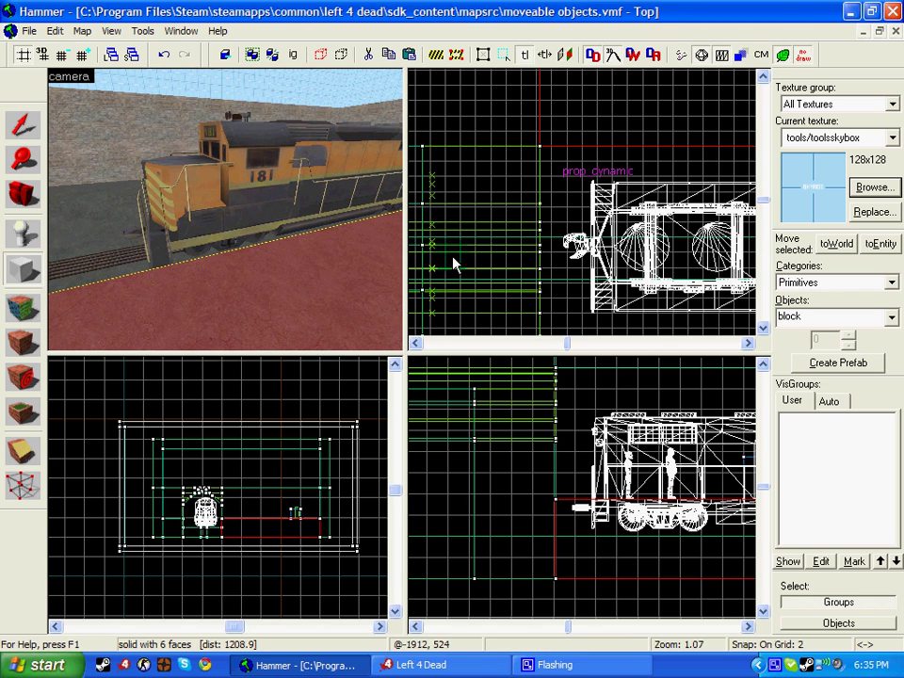
left_click(872, 187)
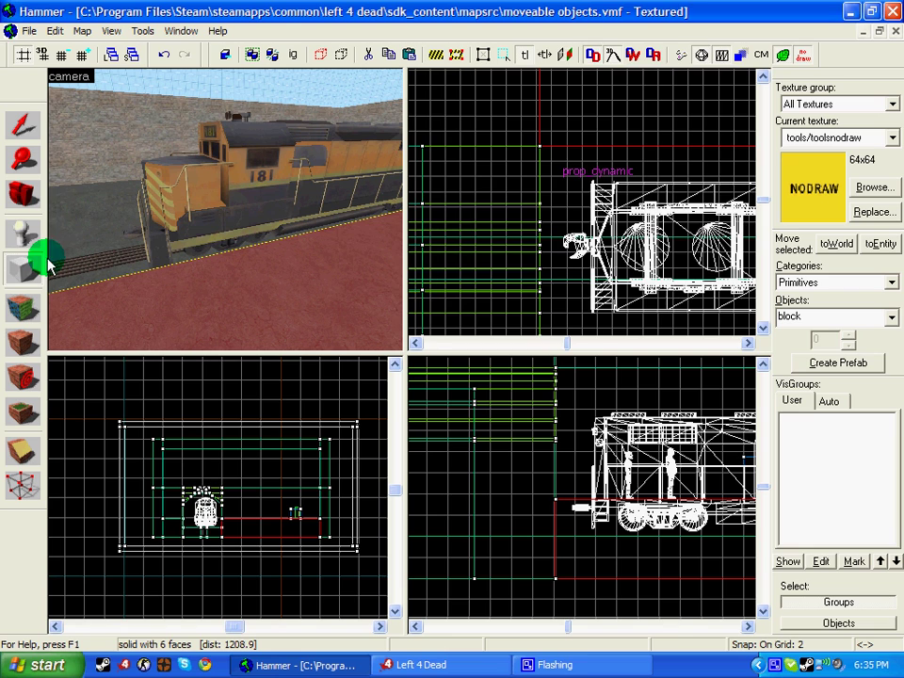
scroll(529, 197, "down", 5)
key("Right")
key("Right")
scroll(658, 194, "up", 5)
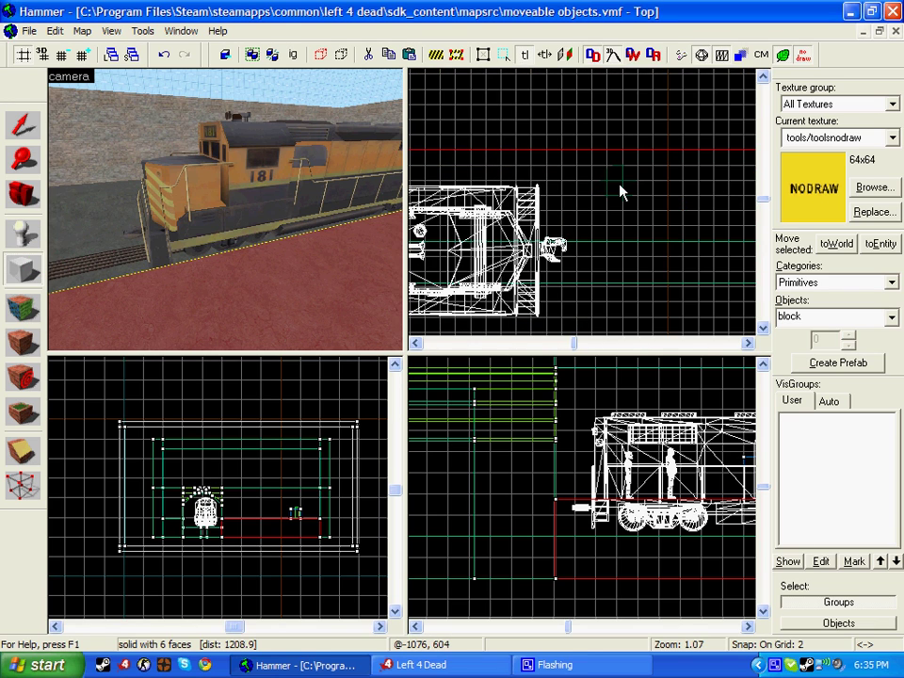
scroll(565, 179, "up", 5)
scroll(471, 217, "down", 9)
left_click_drag(536, 168, 611, 239)
Step: Resize the block outline to fit the engine's body, 612 units wide and 146 units long
key("Left")
key("Down")
key("Left")
key("Down")
key("Left")
scroll(647, 232, "up", 6)
scroll(577, 228, "down", 3)
scroll(603, 229, "up", 3)
scroll(600, 225, "up", 3)
left_click_drag(243, 247, 226, 248)
scroll(201, 533, "up", 6)
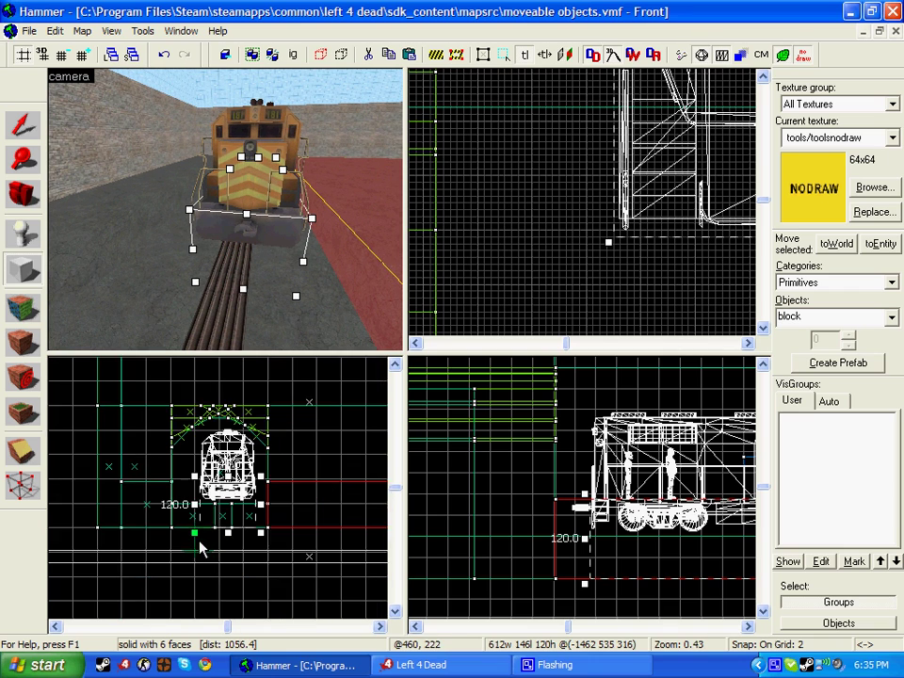
Step: Raise the block's underside to the engine's wheels for a height of 50 units and create the nodraw block
left_click_drag(234, 527, 234, 475)
scroll(233, 498, "up", 3)
scroll(235, 485, "up", 2)
key("w")
key("d")
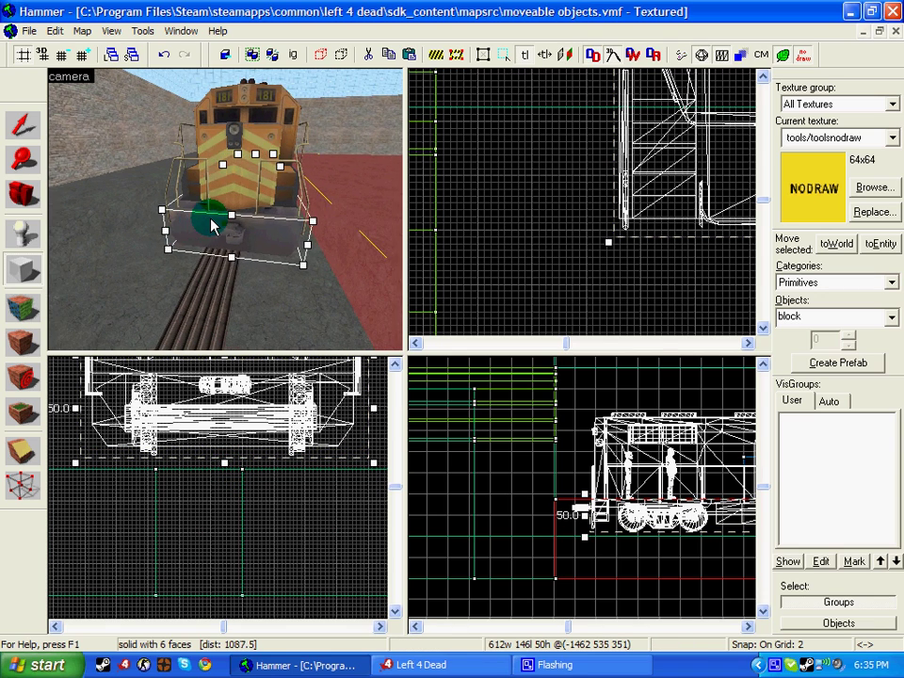
key("Return")
key("w")
key("d")
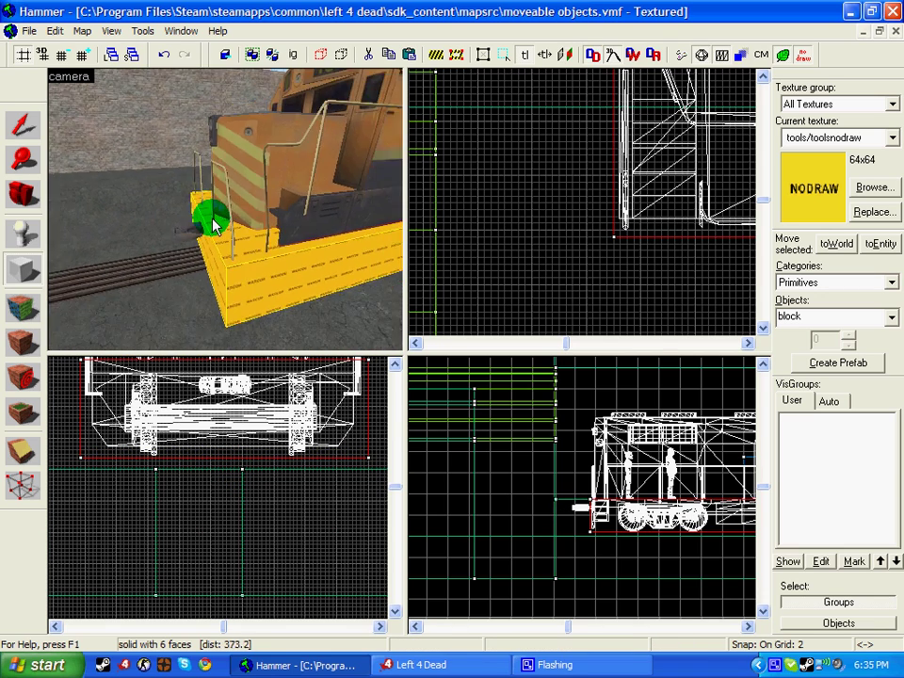
key("a")
key("Right")
Step: Extend the nodraw block's front end past the engine's front coupler, making it 640 units wide
left_click(23, 124)
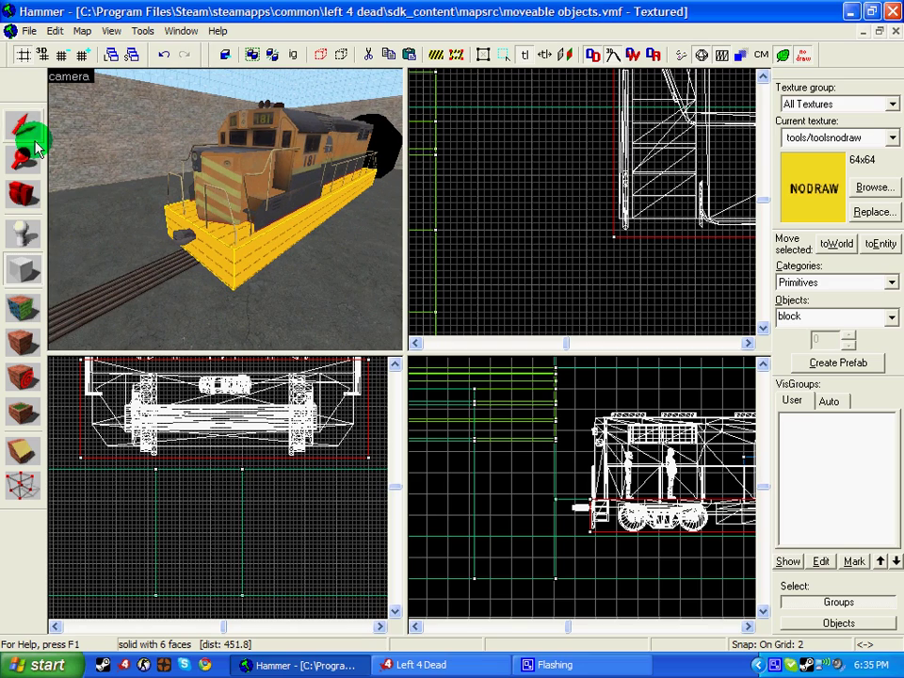
key("Right")
key("Right")
key("Right")
scroll(632, 252, "down", 5)
key("Up")
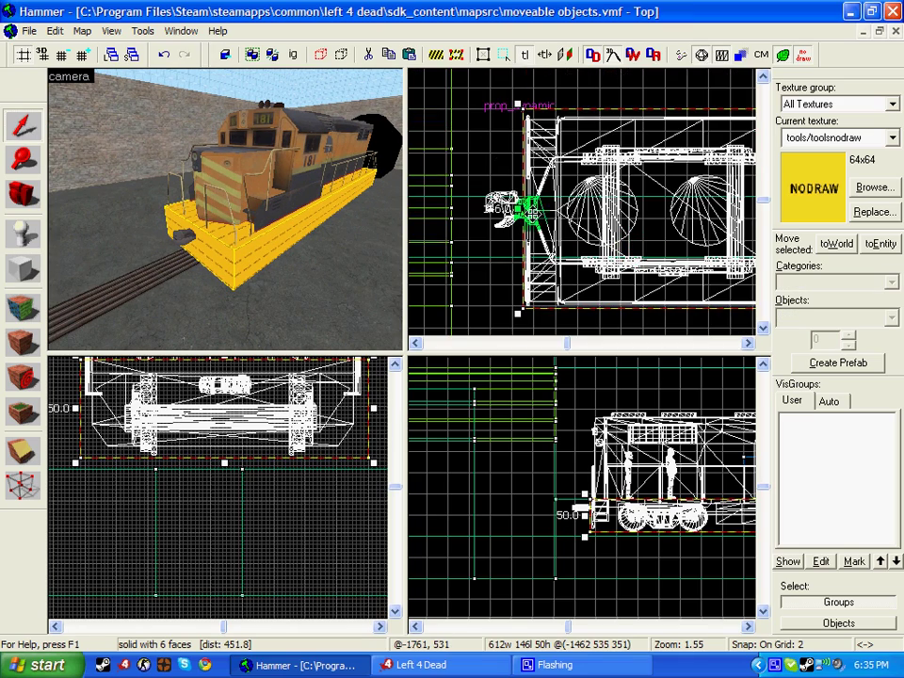
scroll(520, 210, "up", 4)
left_click_drag(506, 214, 431, 214)
scroll(443, 215, "down", 5)
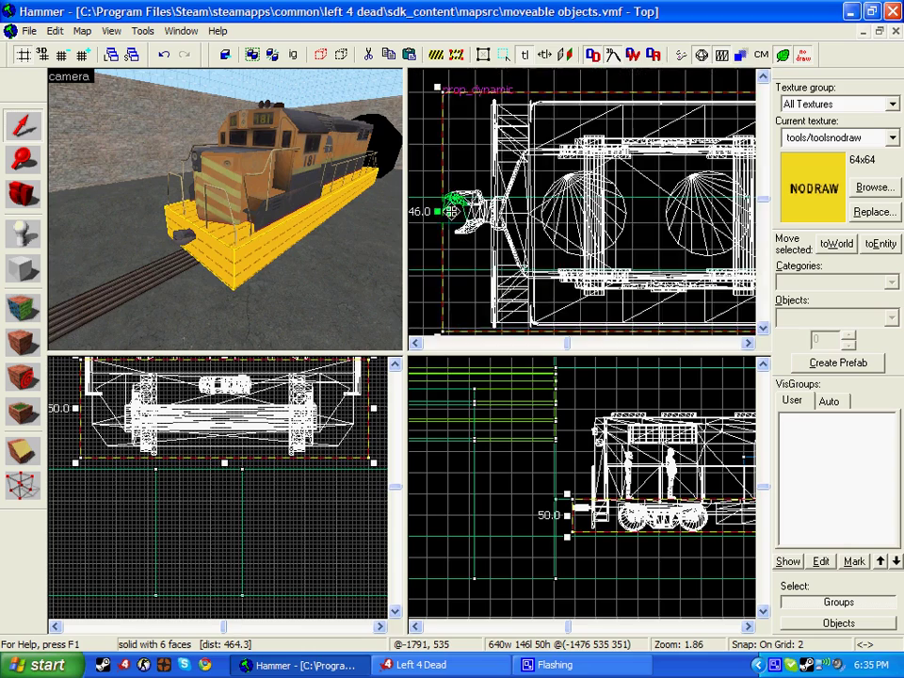
Step: Extend the nodraw block's rear end to the tip of the rear coupler, making it 664 units wide
key("Right")
key("Right")
key("Right")
scroll(590, 226, "up", 5)
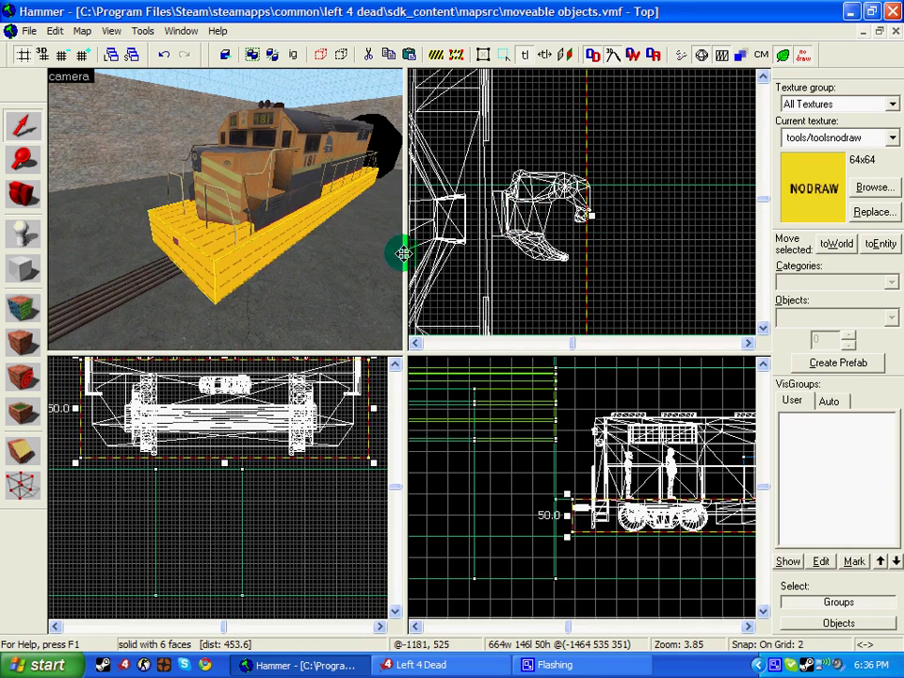
Step: Select the engine model together with the nodraw block and lower both about 6 units onto the ground
left_click(236, 208)
key("a")
left_click(246, 242)
left_click(270, 202, "ctrl")
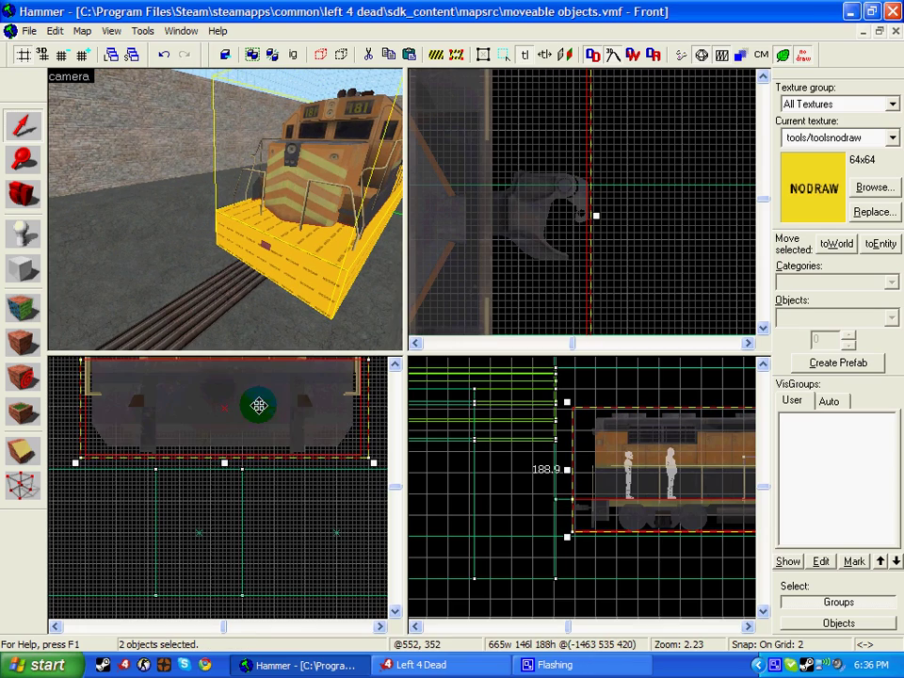
scroll(257, 424, "up", 7)
scroll(280, 420, "up", 2)
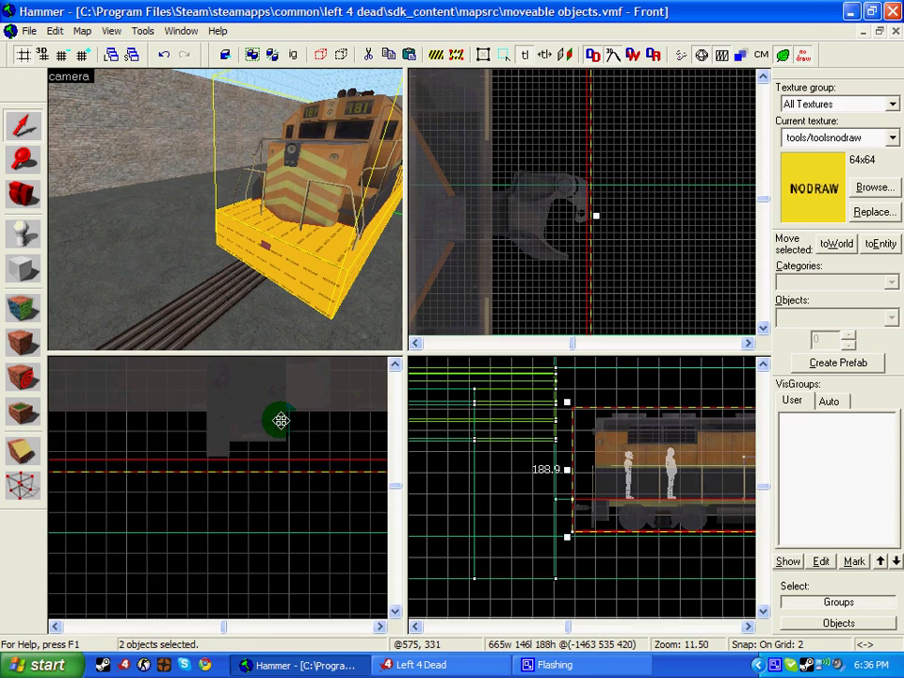
left_click_drag(281, 471, 281, 467)
Step: Tie the nodraw block around the engine's base to a func_tracktrain entity
left_click(325, 201)
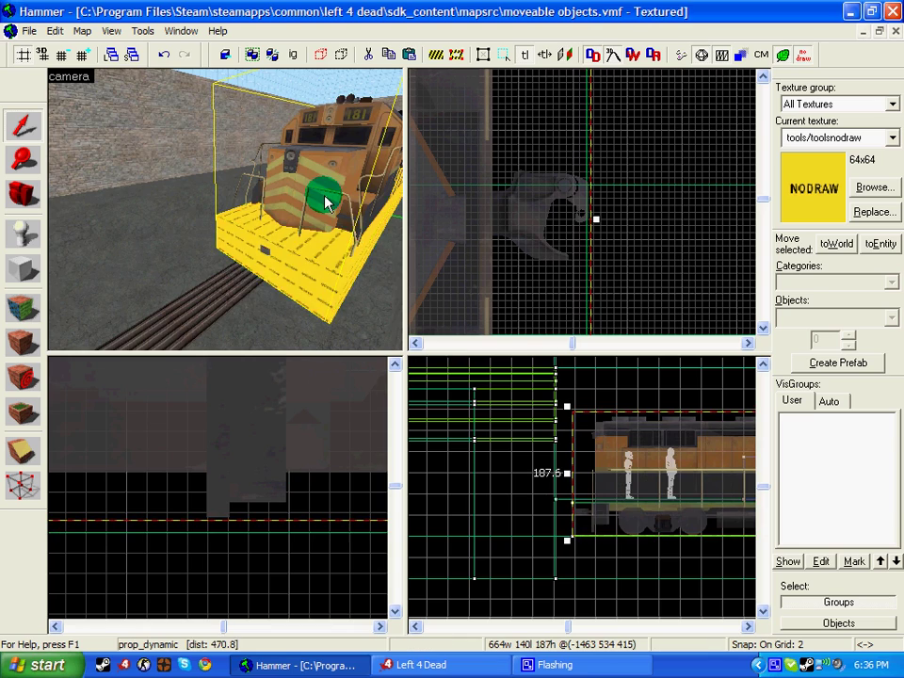
key("d")
key("z")
key("w")
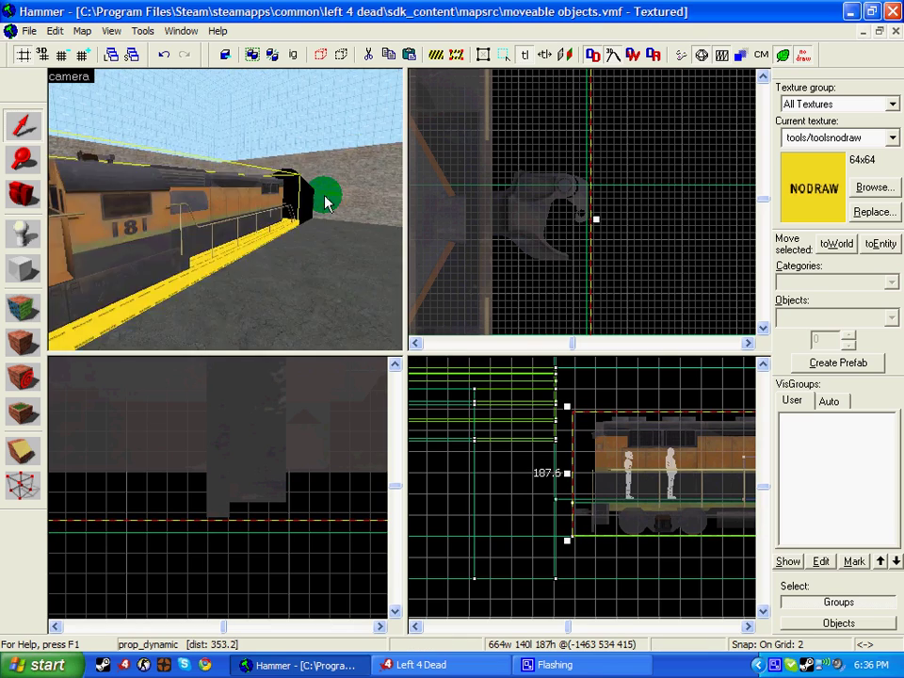
key("s")
key("z")
left_click(268, 303)
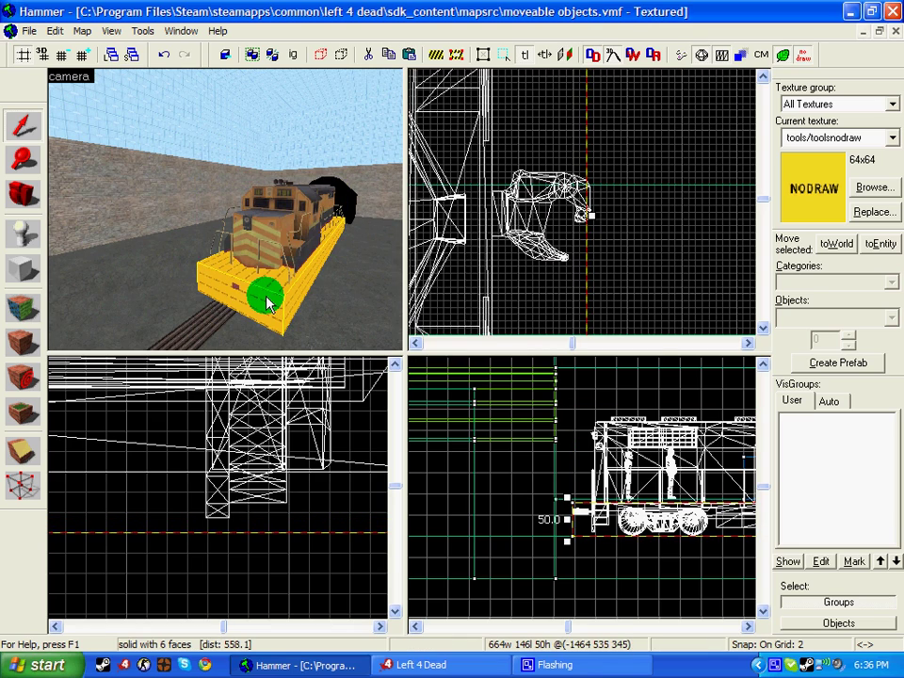
key("ctrl+t")
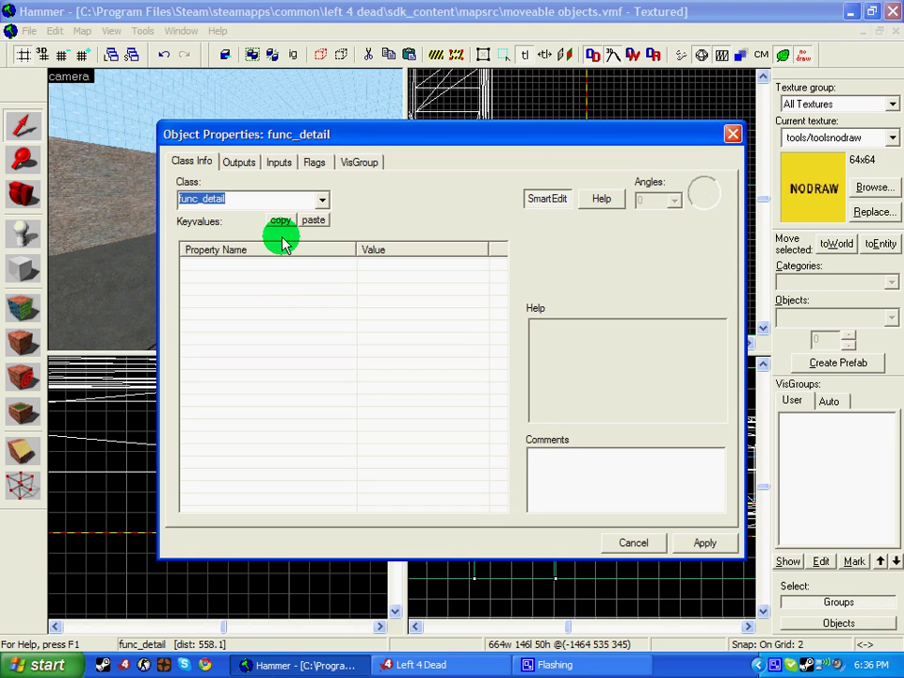
type("func")
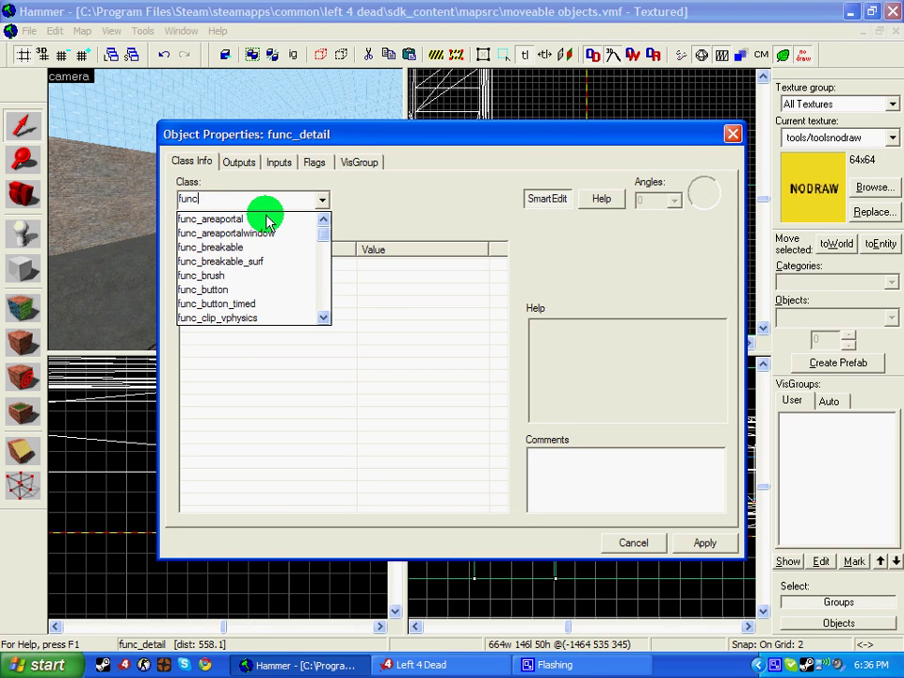
type("_tracktra")
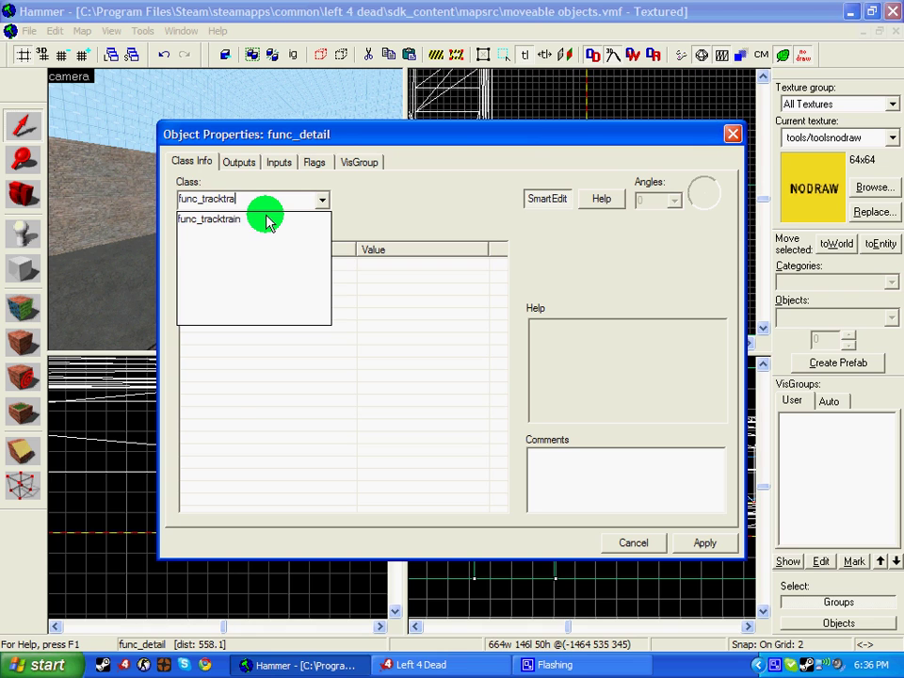
left_click(266, 220)
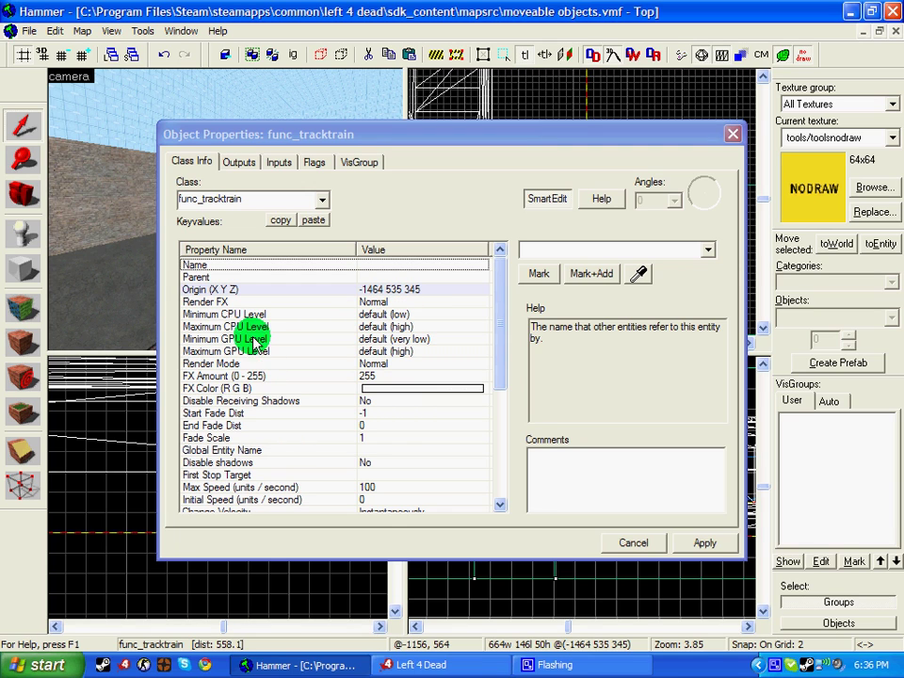
Step: Name the func_tracktrain entity "train" and apply the change
left_click(584, 251)
type("train")
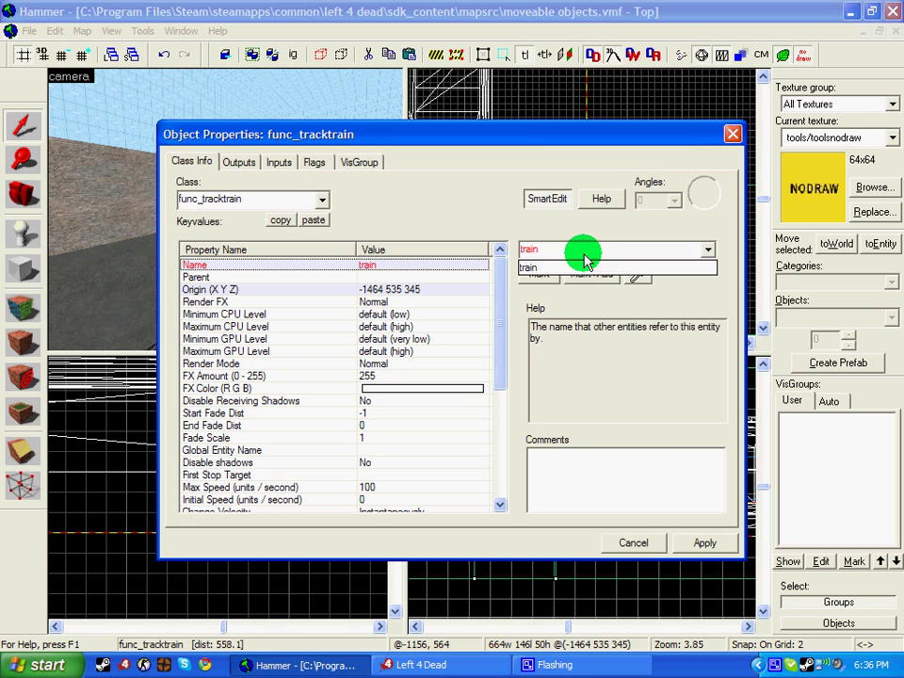
left_click(704, 542)
left_click(702, 542)
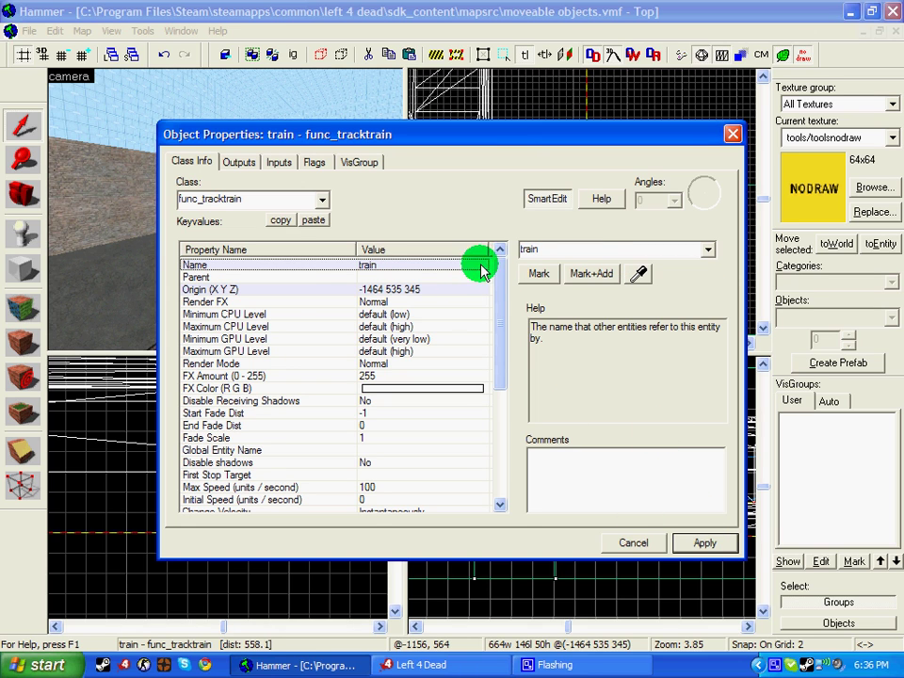
Step: Set the func_tracktrain's Height above track to 0 and apply it
left_click_drag(500, 307, 500, 382)
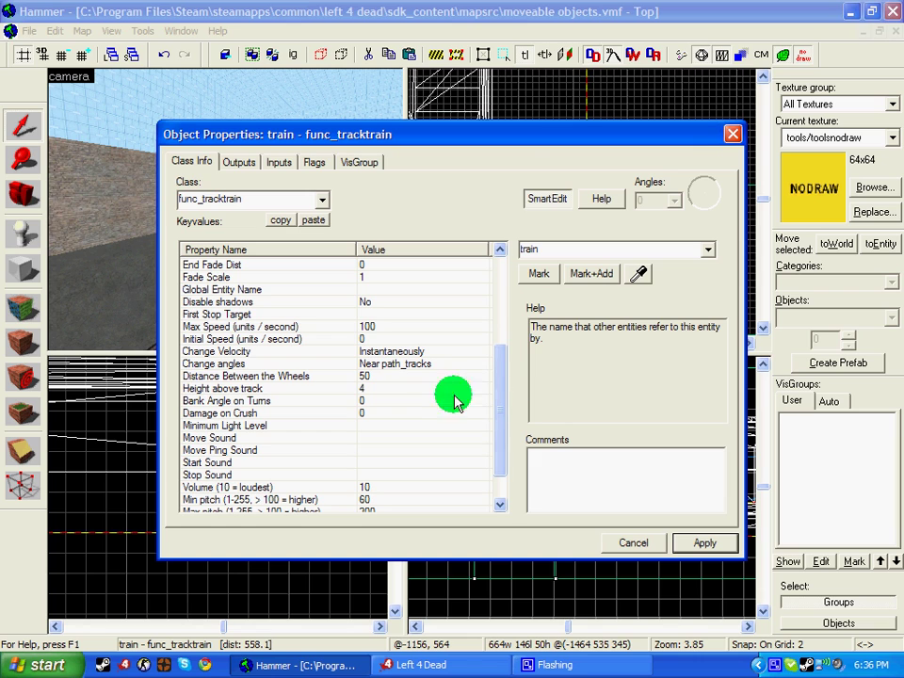
left_click(206, 390)
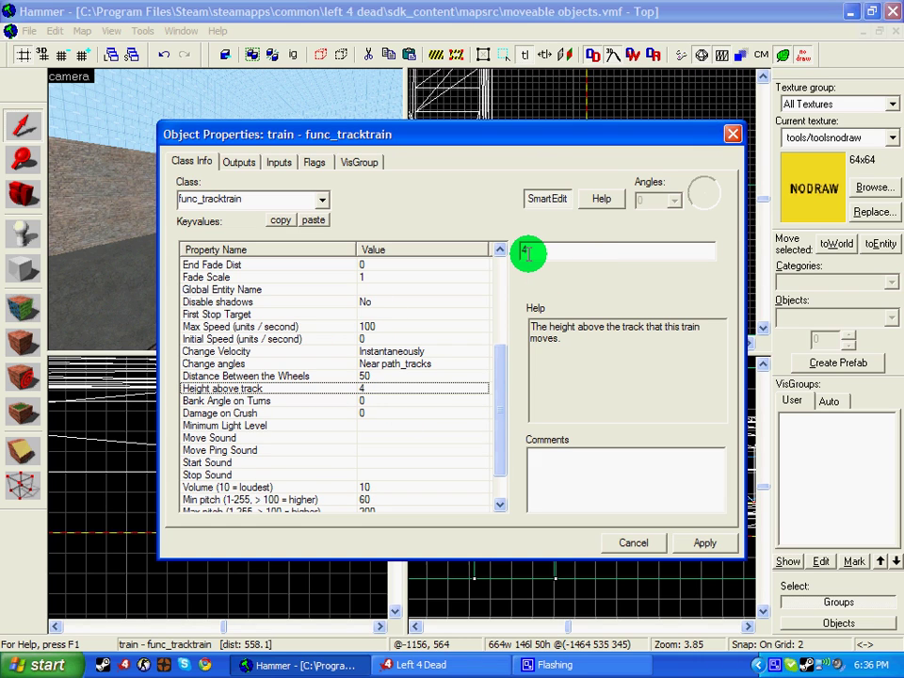
type("0")
left_click(701, 543)
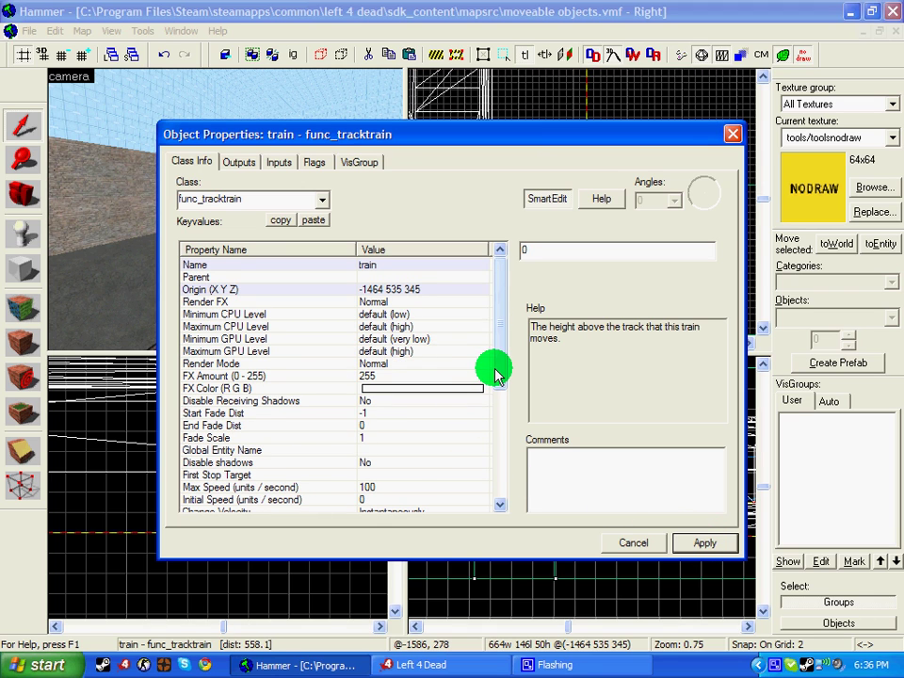
Step: Set the func_tracktrain's First Stop Target to 1, apply it and close the object properties
left_click_drag(496, 370, 500, 478)
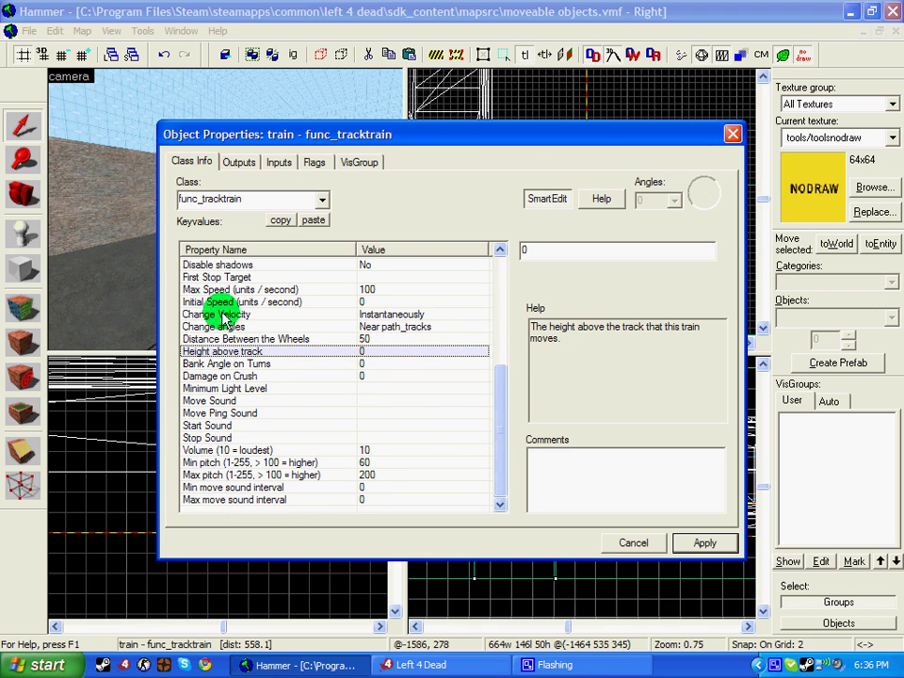
left_click_drag(503, 384, 504, 361)
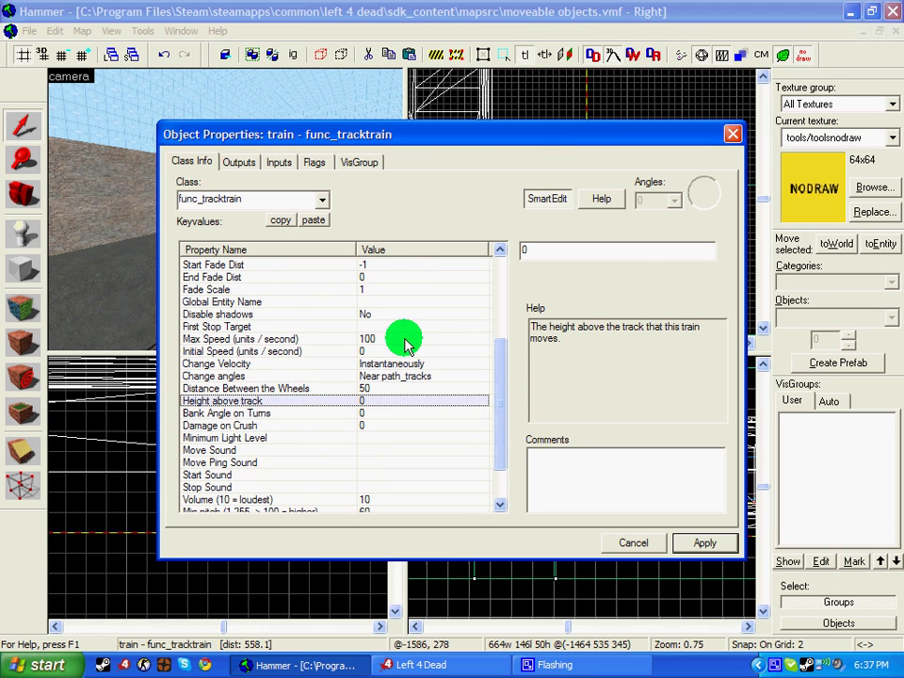
left_click(268, 326)
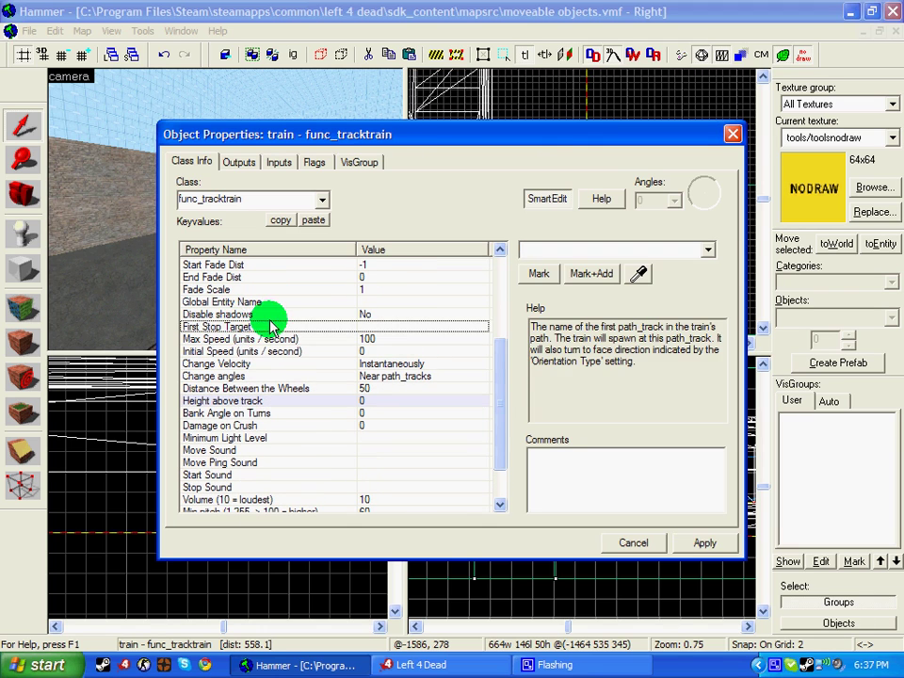
left_click(541, 247)
type("1")
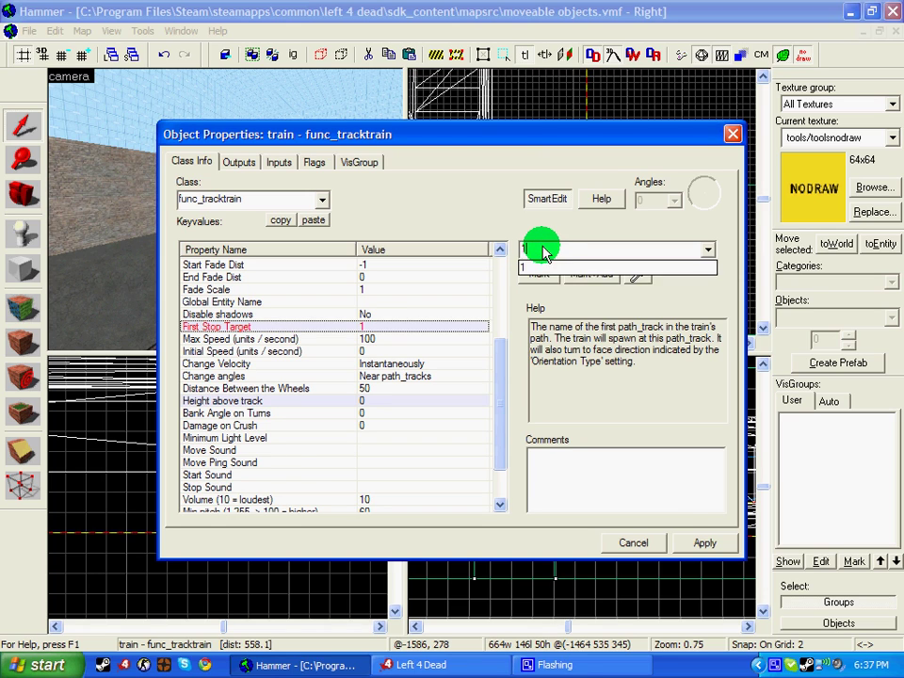
left_click(689, 547)
left_click(650, 547)
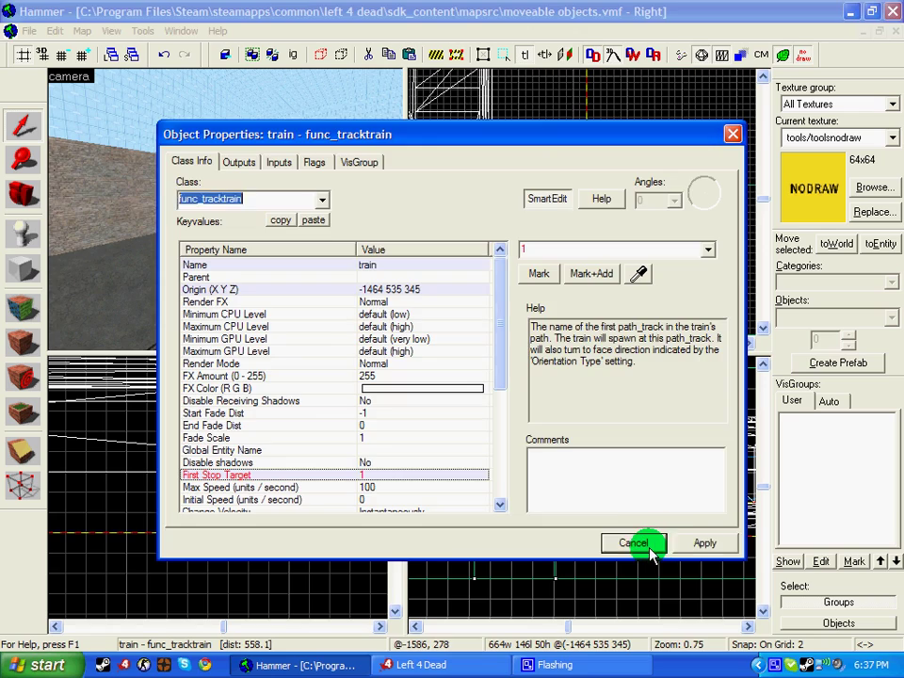
Step: Examine the engine model and the nodraw block around its base from several sides
key("w")
key("w")
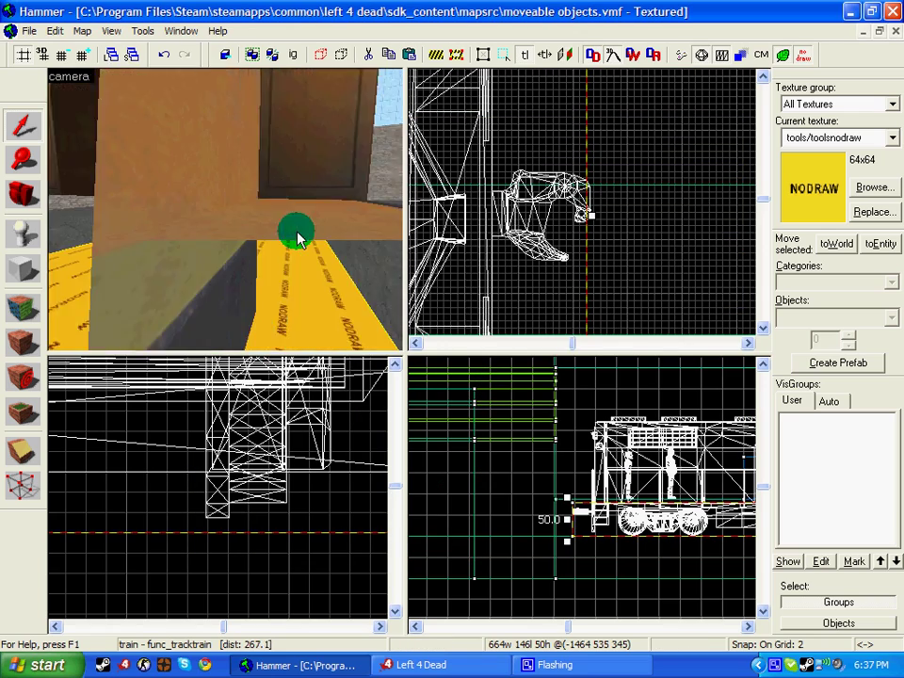
key("s")
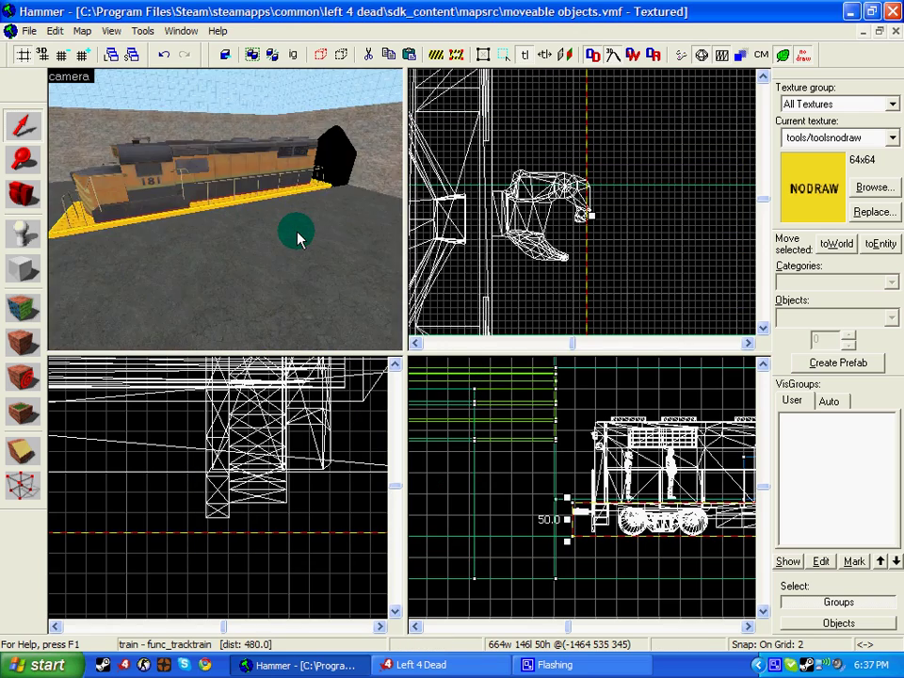
key("a")
key("Right")
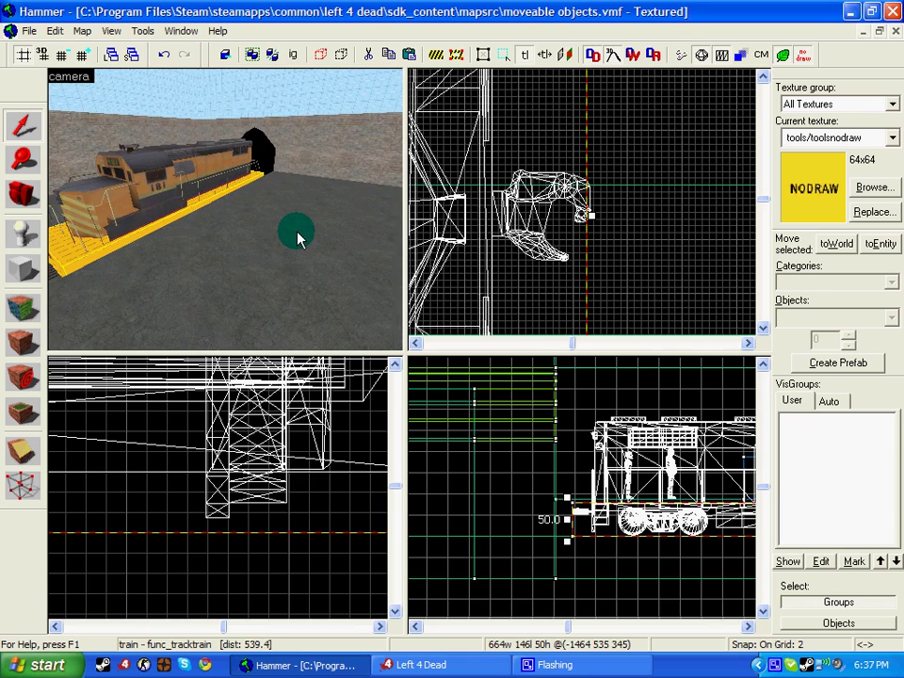
key("w")
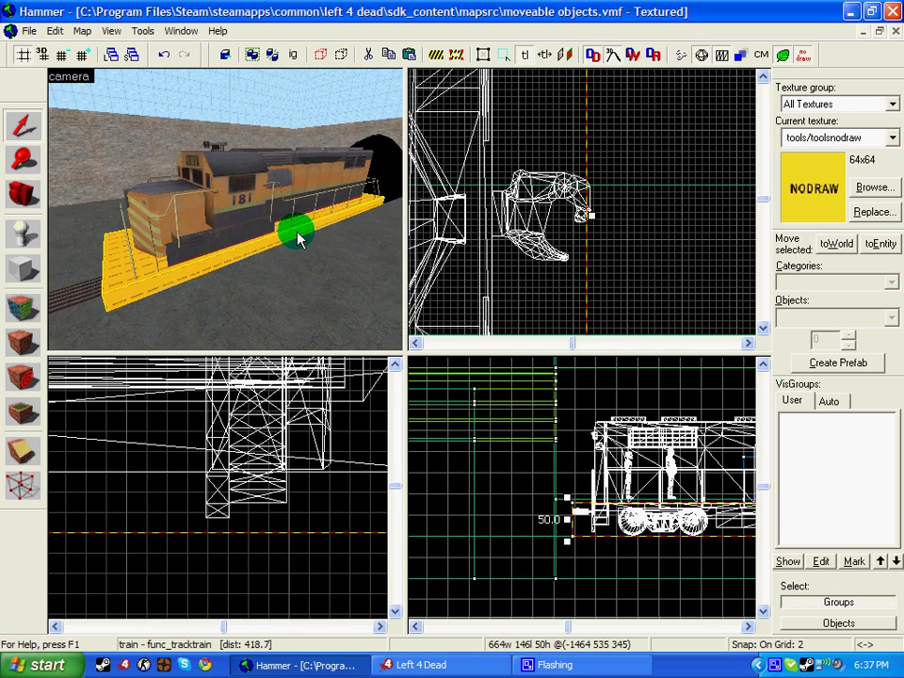
left_click(226, 196)
left_click(111, 295)
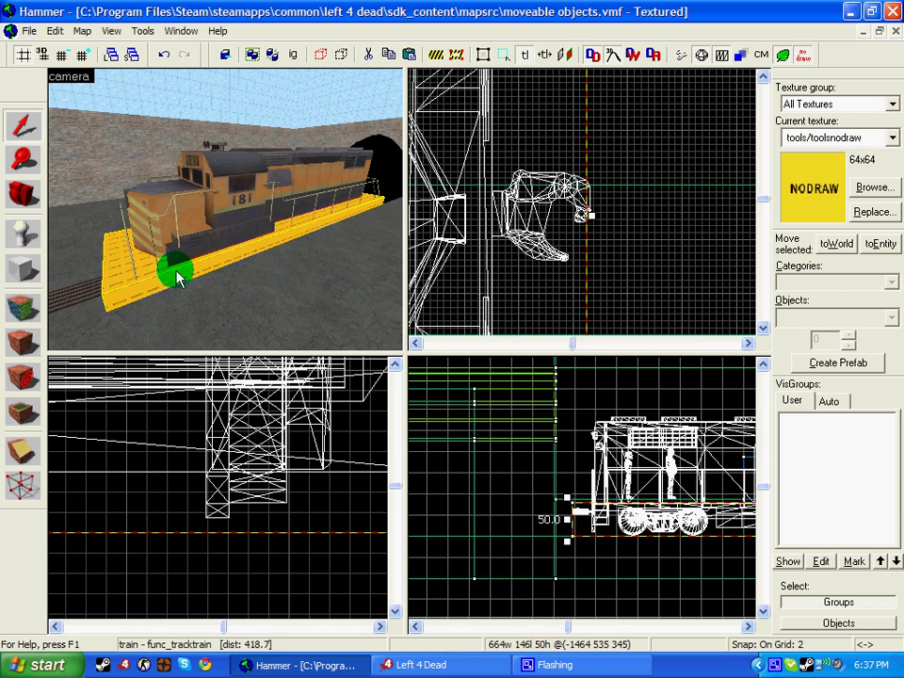
Step: Set the Parent of the engine's prop_dynamic to "train" and close its properties
double_click(250, 185)
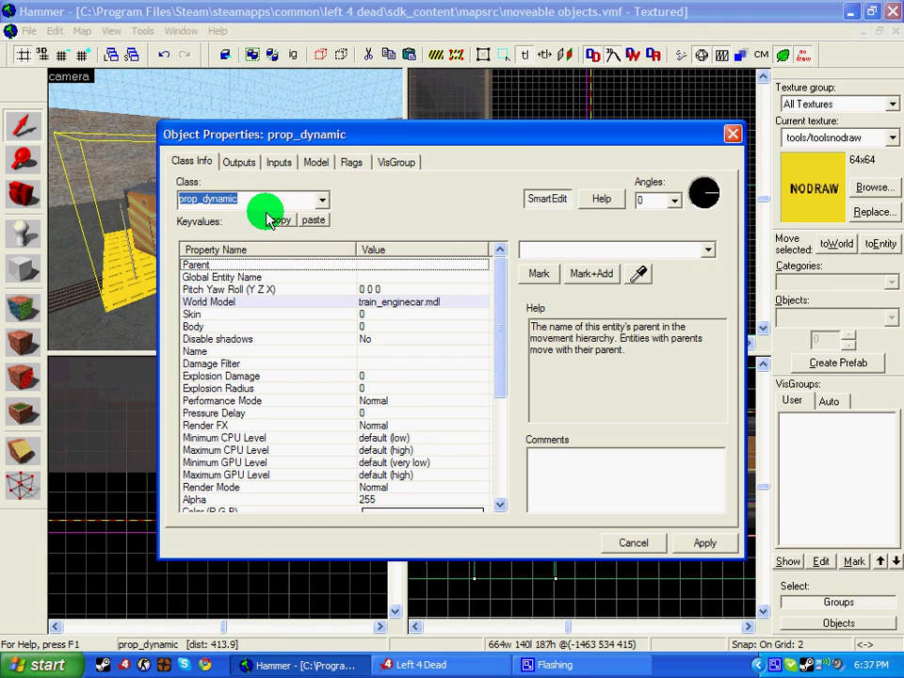
left_click(569, 253)
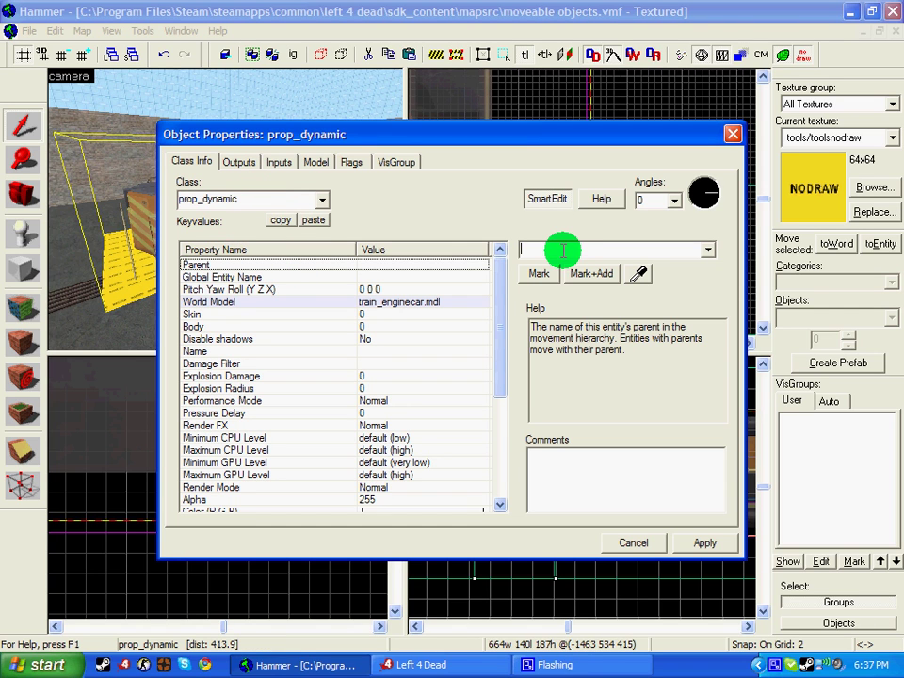
type("train")
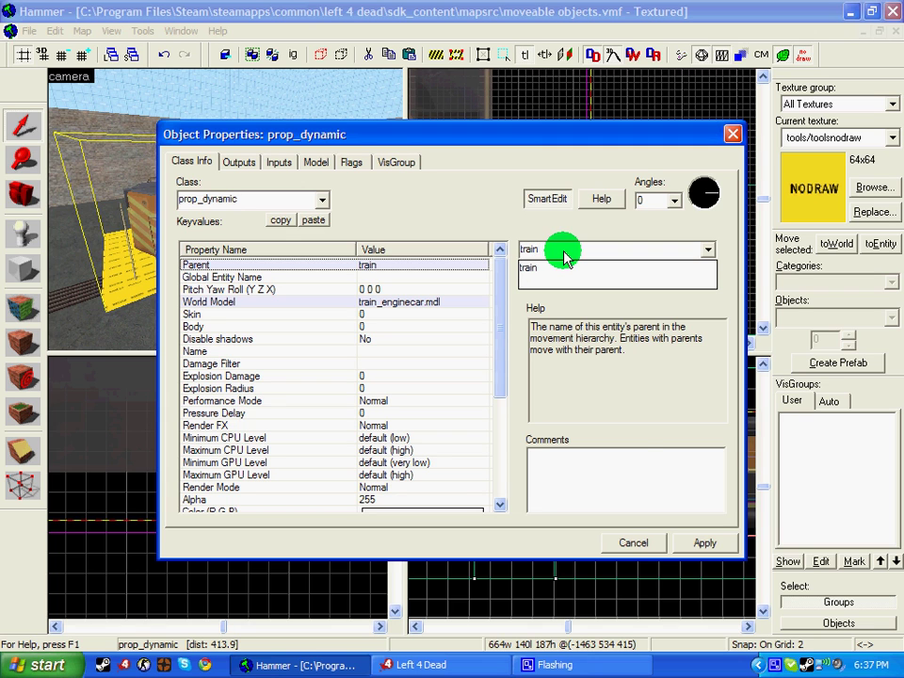
left_click(697, 541)
left_click(640, 543)
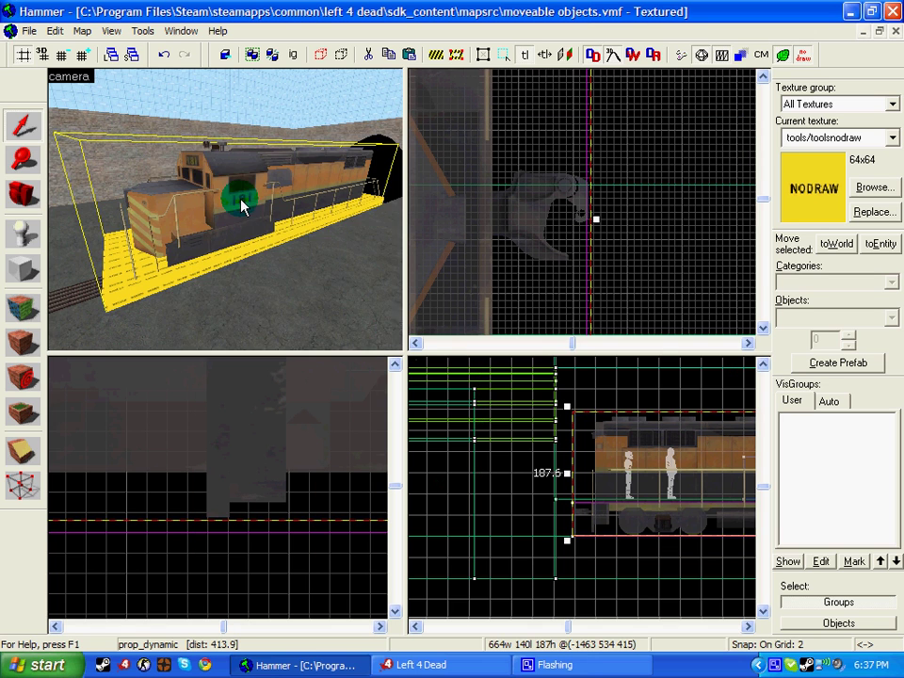
Step: Inspect the fit of the func_tracktrain block along the engine's side and front end
key("z")
key("w")
key("d")
key("s")
key("z")
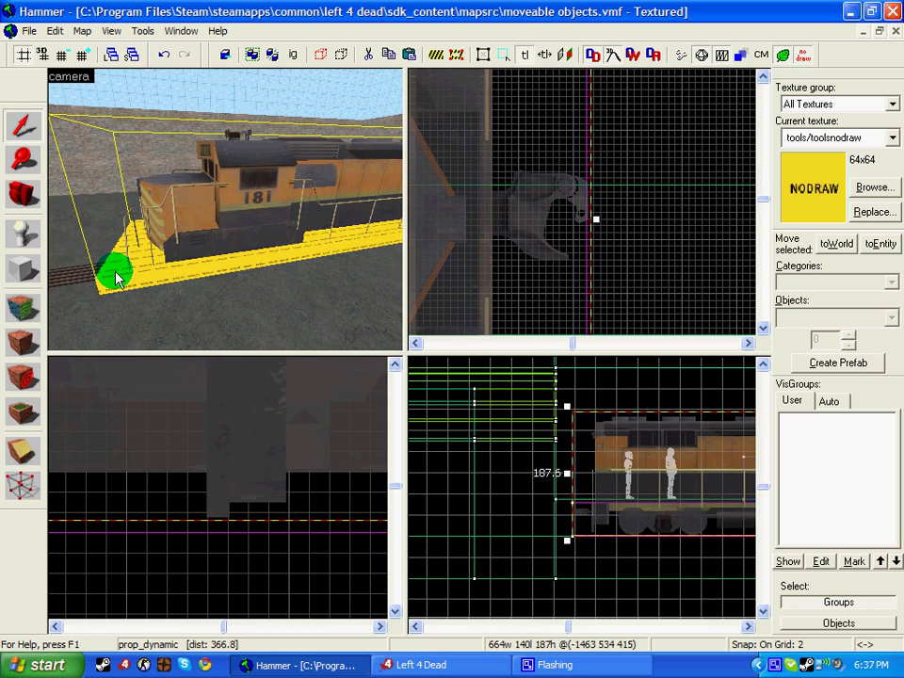
left_click(117, 276)
key("z")
key("d")
key("s")
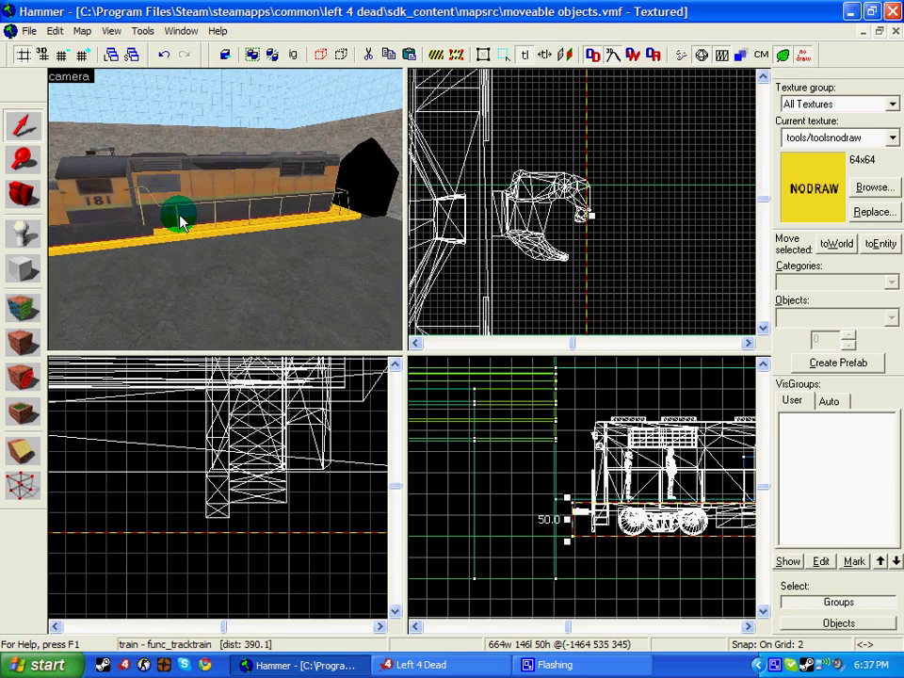
key("d")
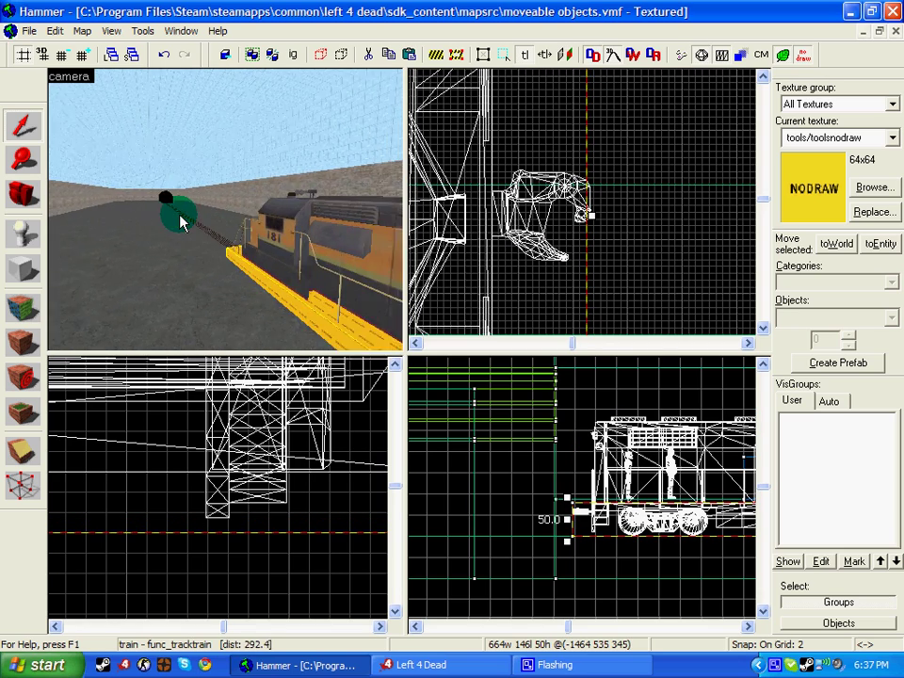
key("d")
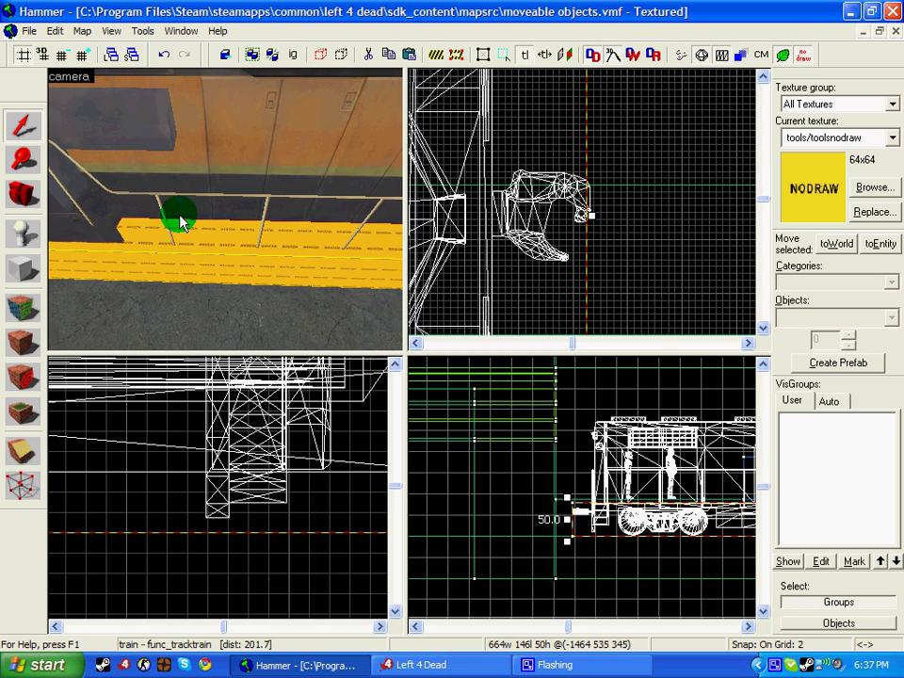
Step: Place a path_track entity on the rail beneath the engine
left_click(12, 239)
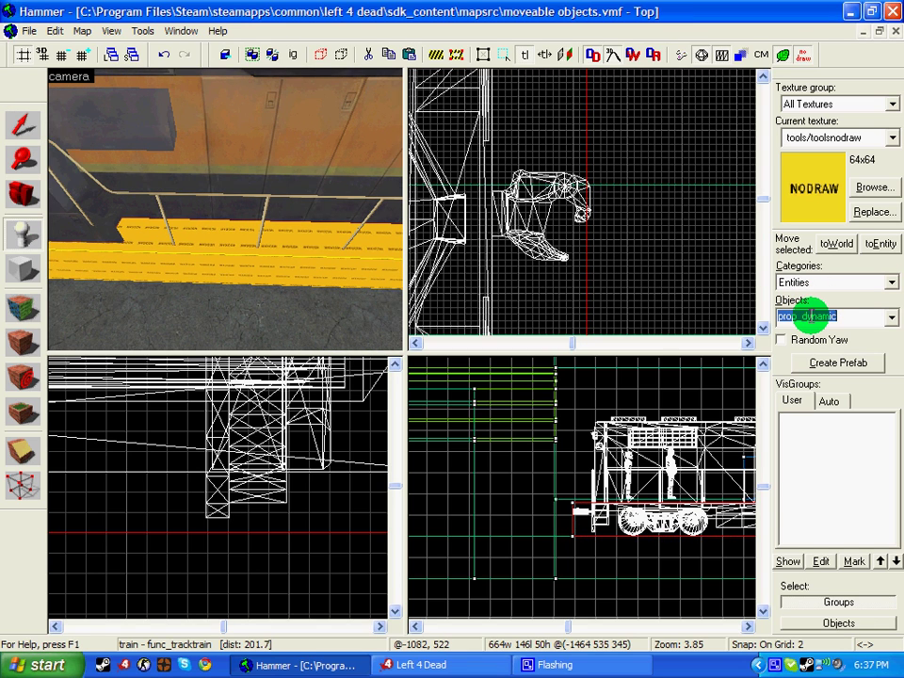
type("path")
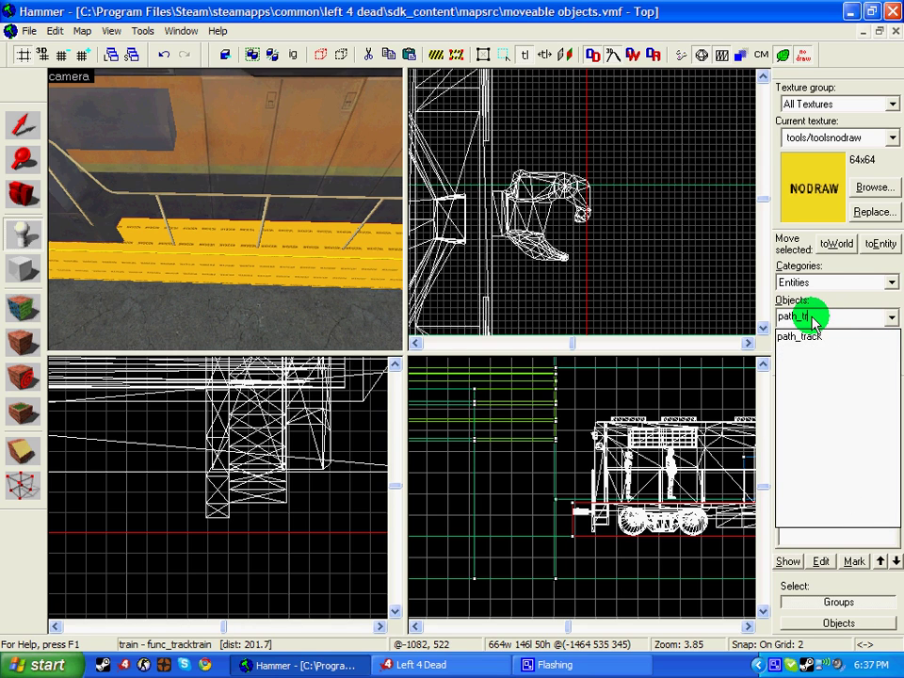
type("_t")
key("Return")
left_click_drag(311, 252, 224, 223)
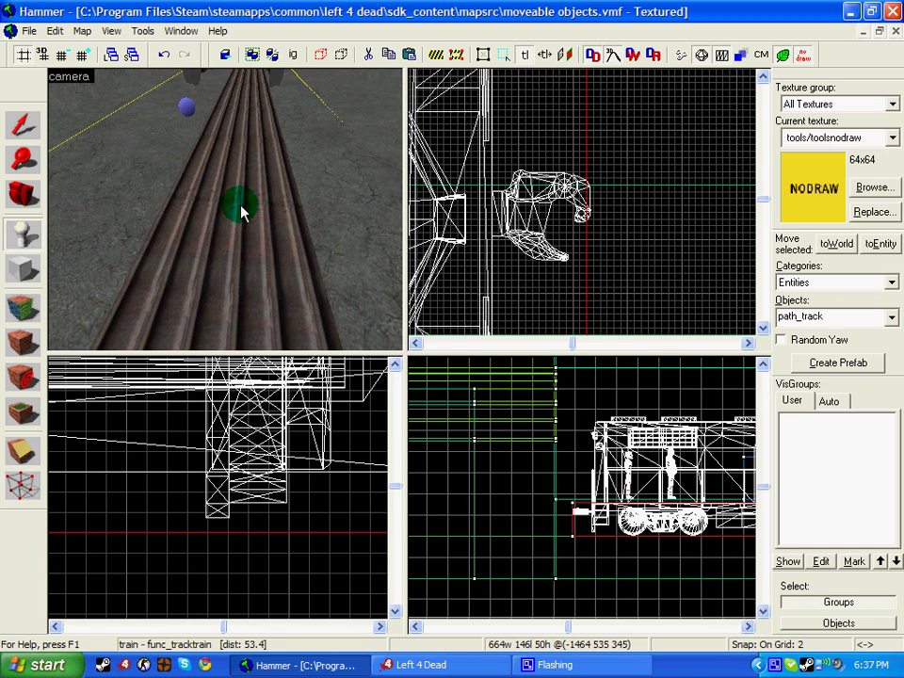
left_click(241, 213)
key("Left")
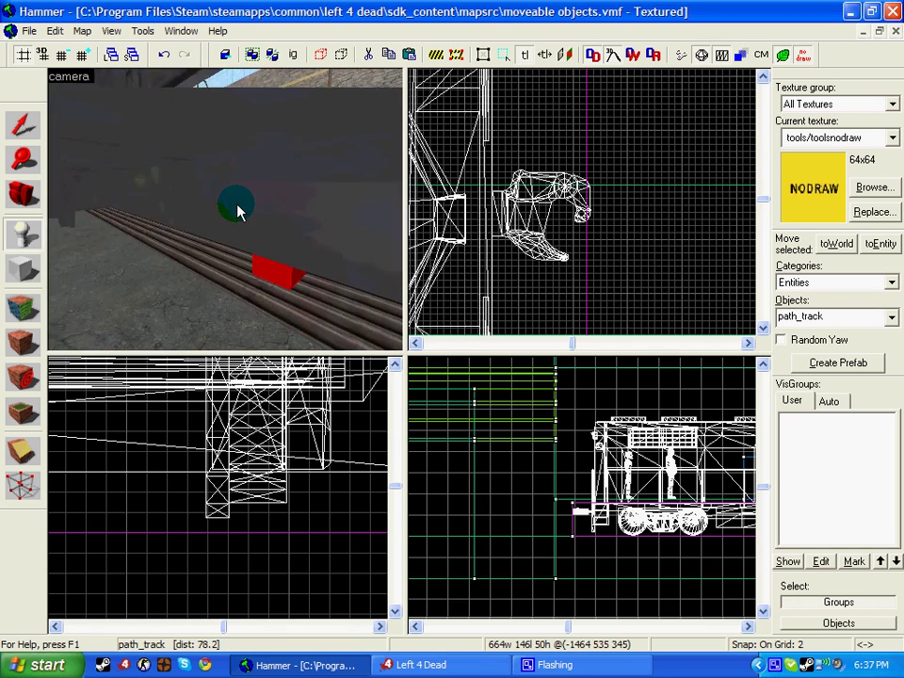
key("z")
left_click(27, 129)
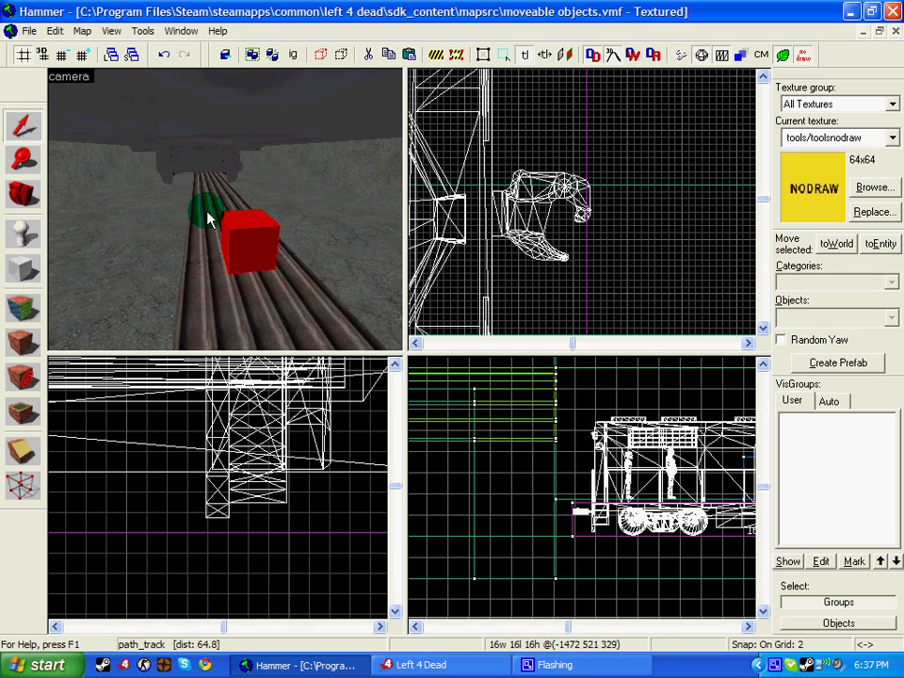
Step: Lower the path_track to height 328 so its base lines up with the underside of the func_tracktrain block
scroll(561, 476, "down", 6)
scroll(701, 473, "up", 4)
scroll(543, 509, "up", 10)
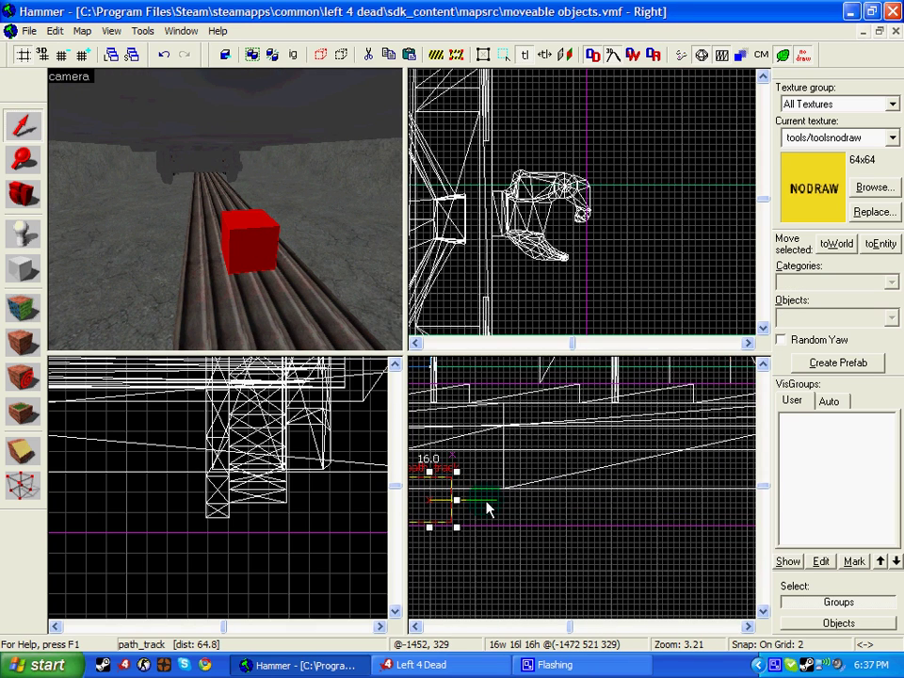
scroll(521, 522, "up", 8)
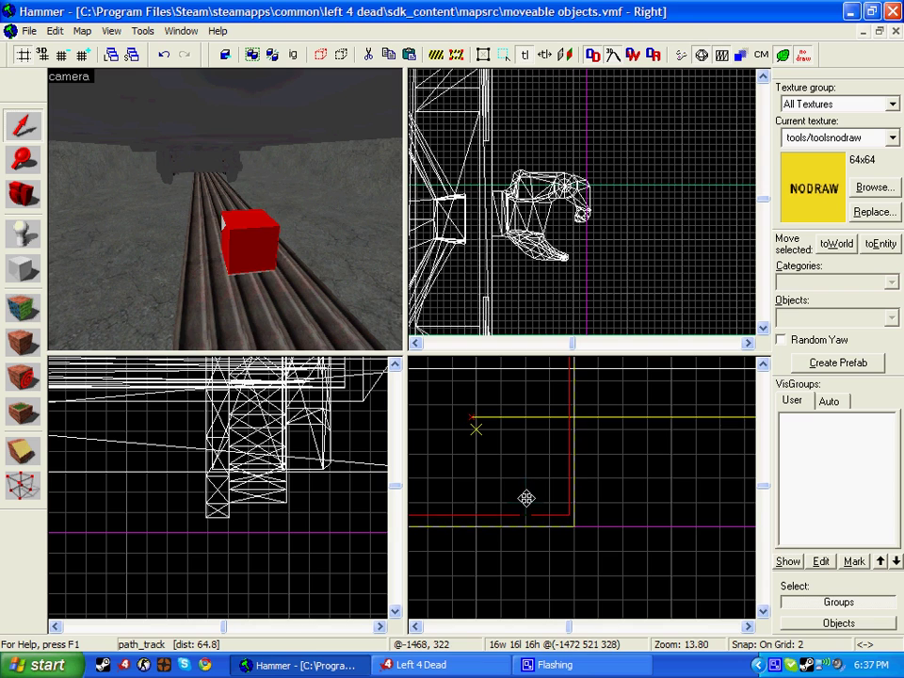
Step: Name the path_track under the engine "1" and apply it
left_click(264, 247)
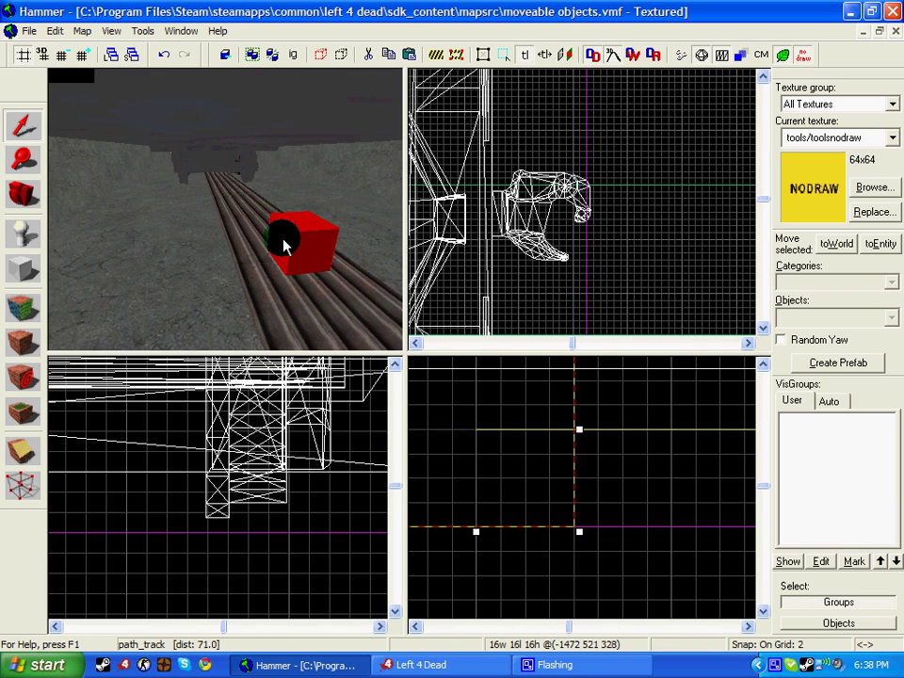
double_click(282, 242)
left_click(278, 267)
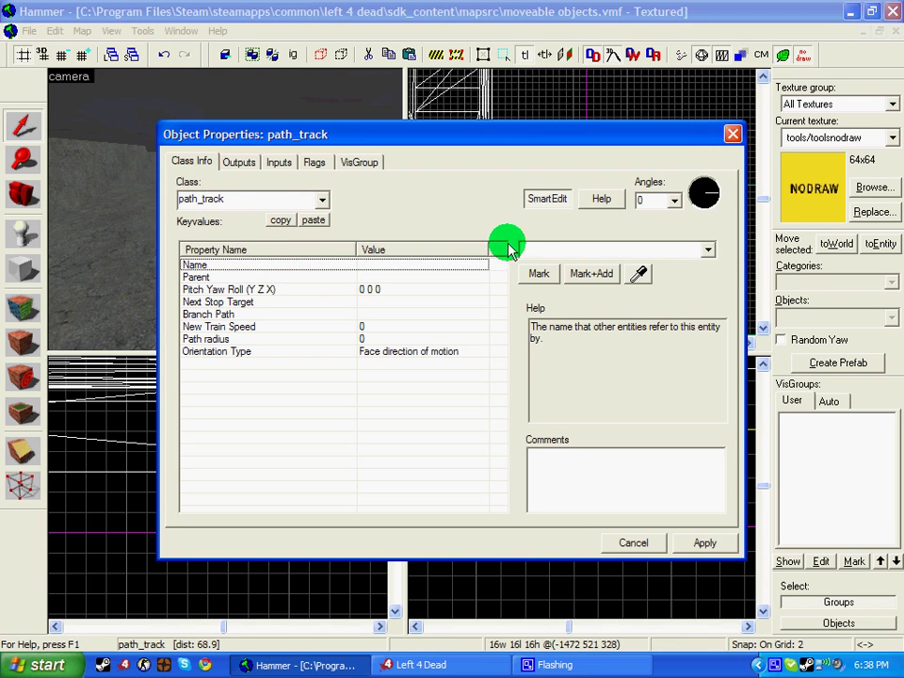
type("1q")
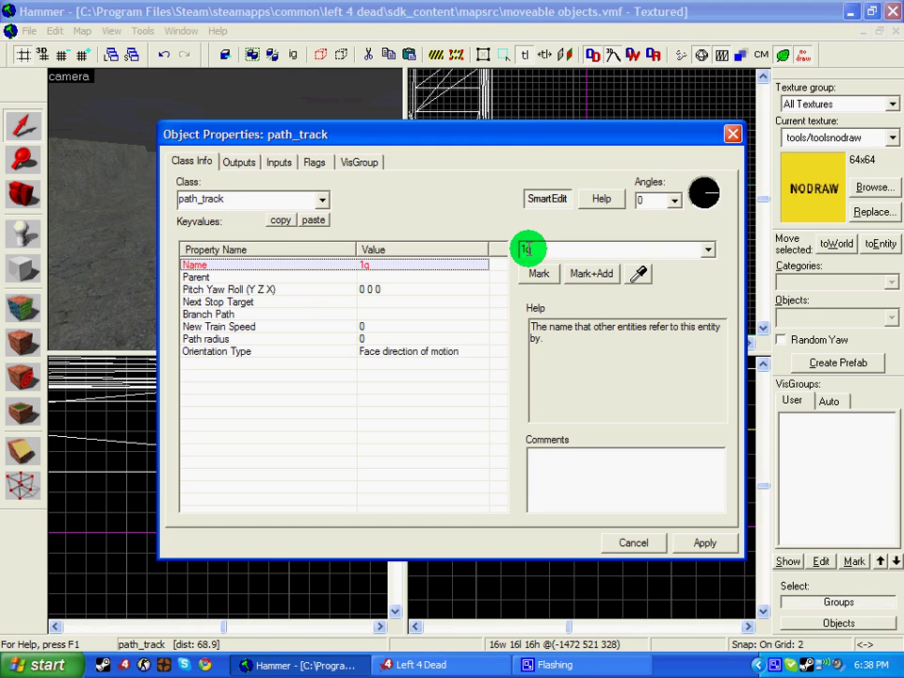
key("BackSpace")
left_click(694, 541)
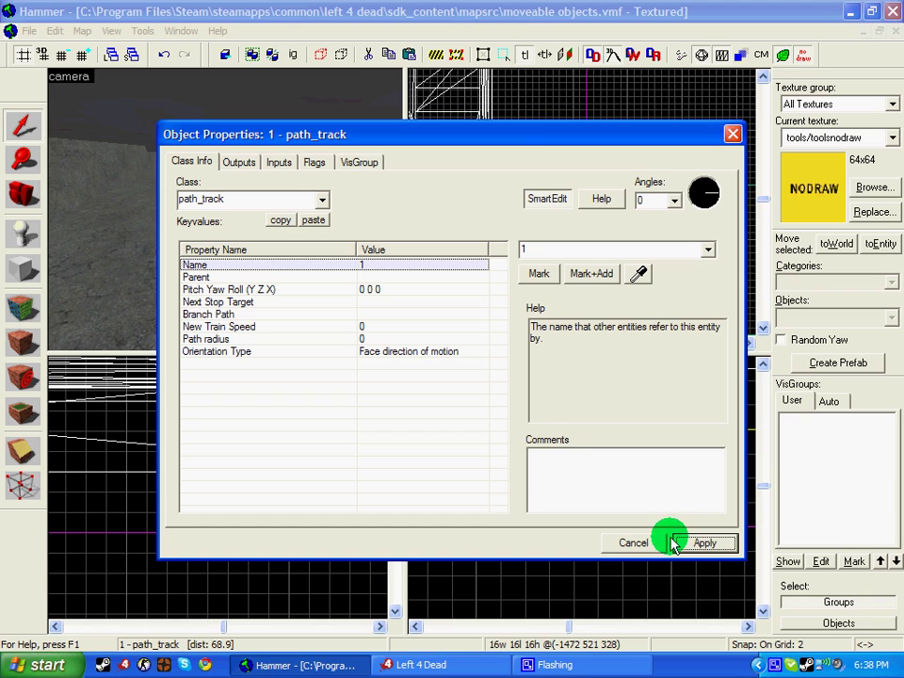
Step: Set path_track 1's Next Stop Target to 2, apply it and close the object properties
left_click(218, 302)
left_click(580, 248)
type("2")
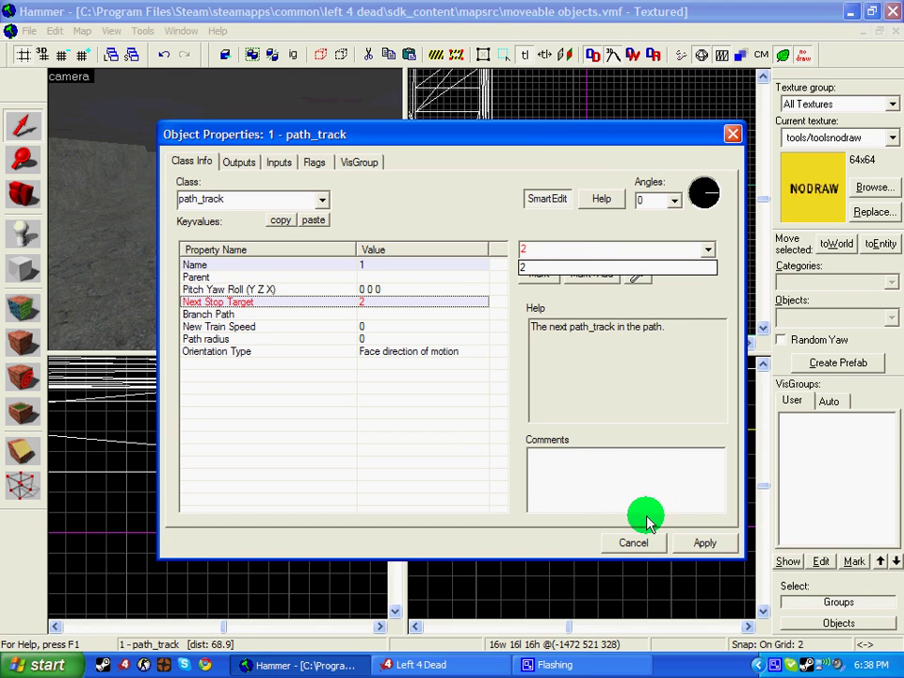
left_click(693, 544)
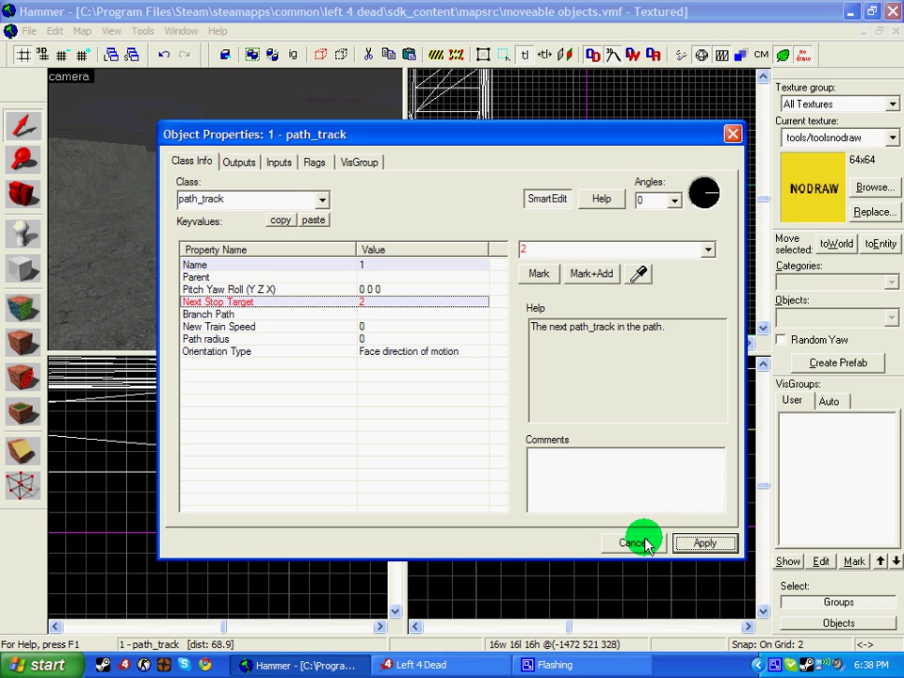
left_click(646, 544)
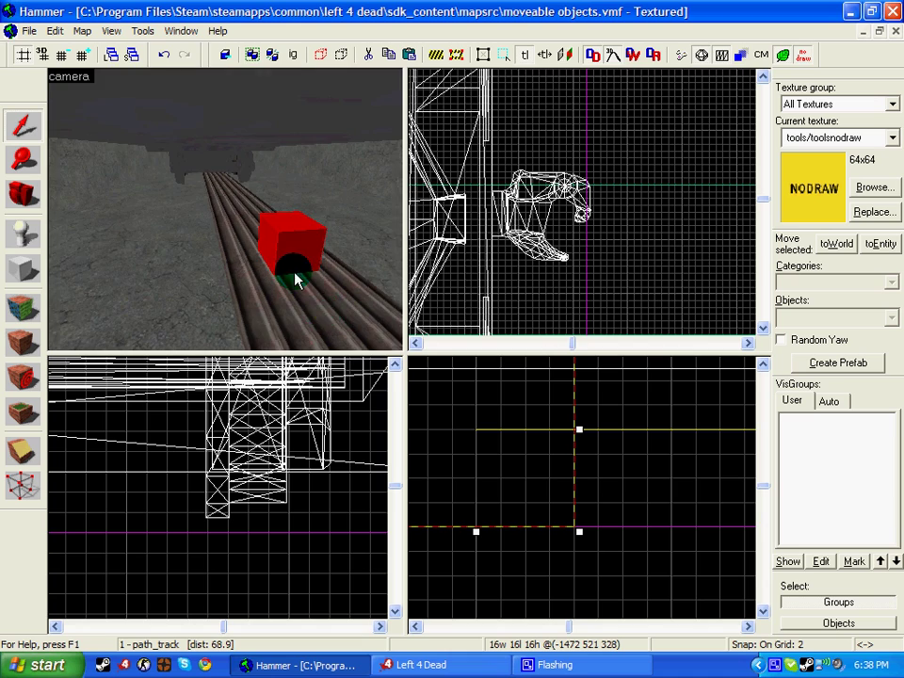
Step: Place a second path_track on the rail in front of the tunnel at the far end of the track
left_click_drag(293, 277, 313, 246)
key("w")
key("w")
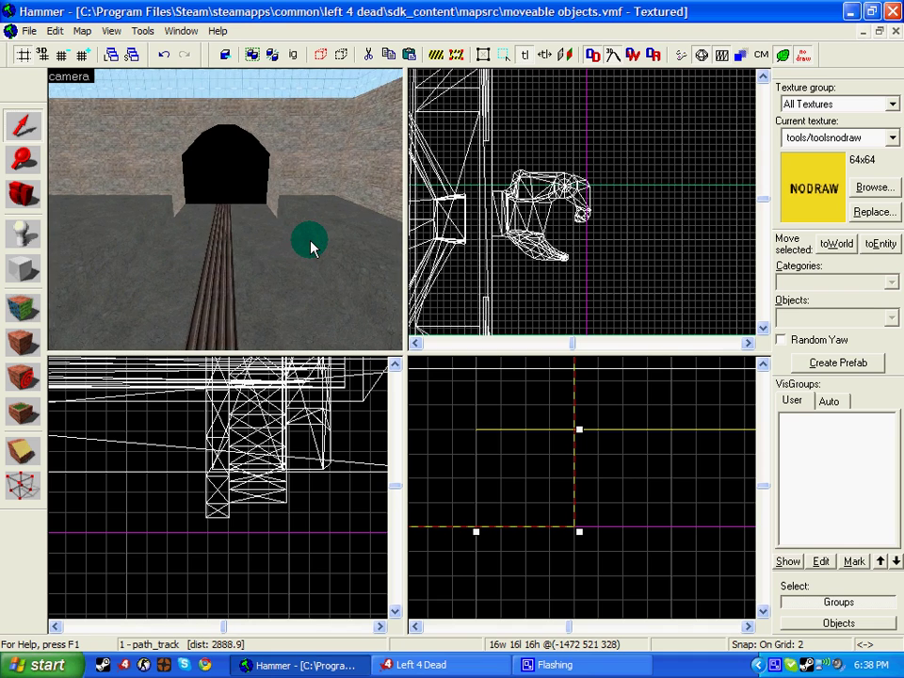
key("z")
key("Up")
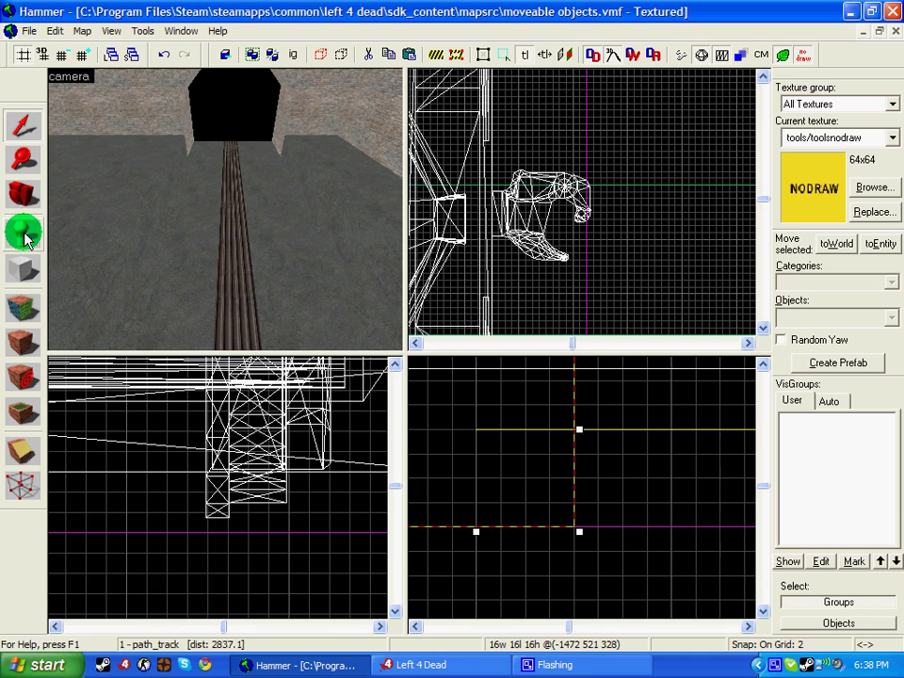
left_click(24, 237)
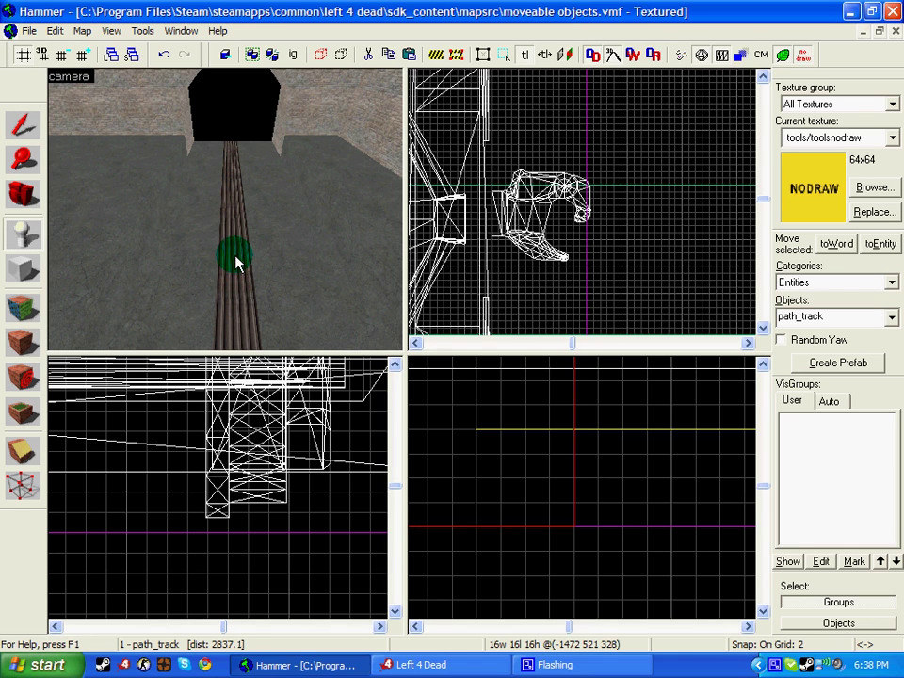
left_click(236, 262)
left_click(23, 125)
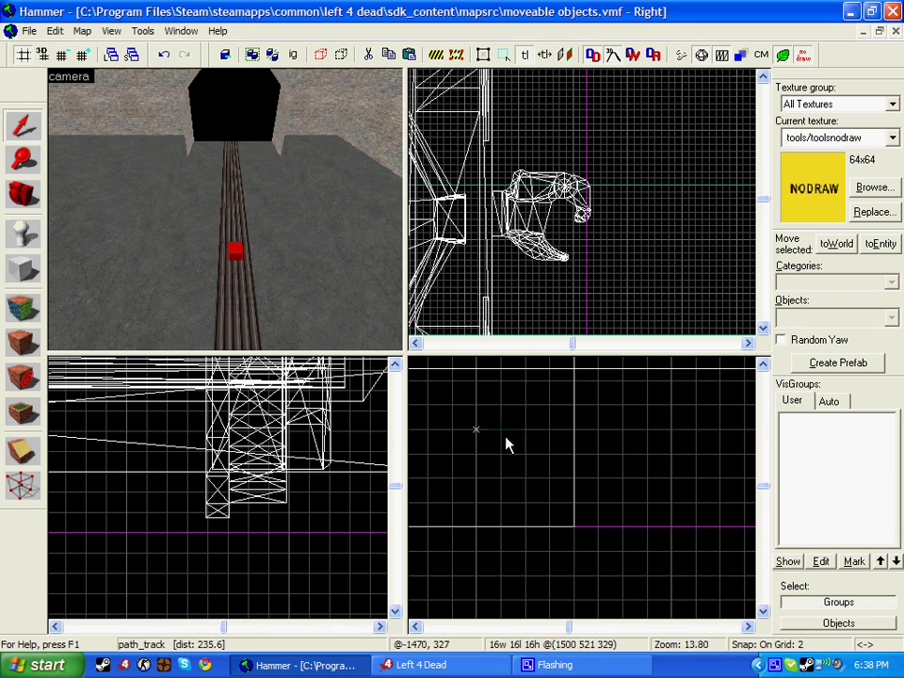
Step: Lower the second path_track to height 328 to match the first one
scroll(492, 450, "down", 16)
scroll(493, 455, "down", 5)
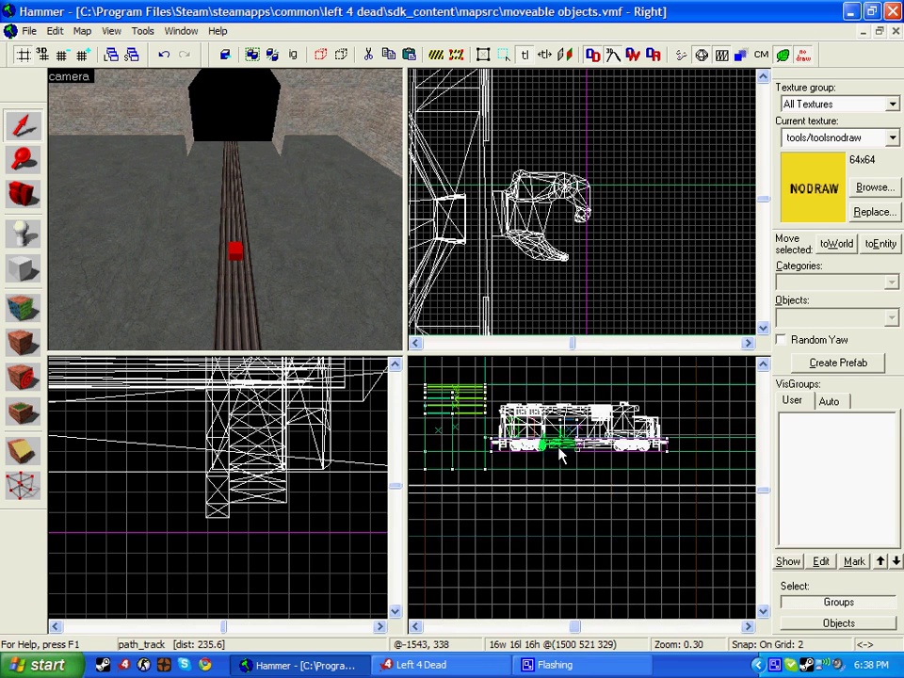
key("Right")
scroll(588, 452, "down", 3)
key("Right")
key("Right")
scroll(614, 452, "down", 2)
key("Right")
scroll(675, 451, "up", 17)
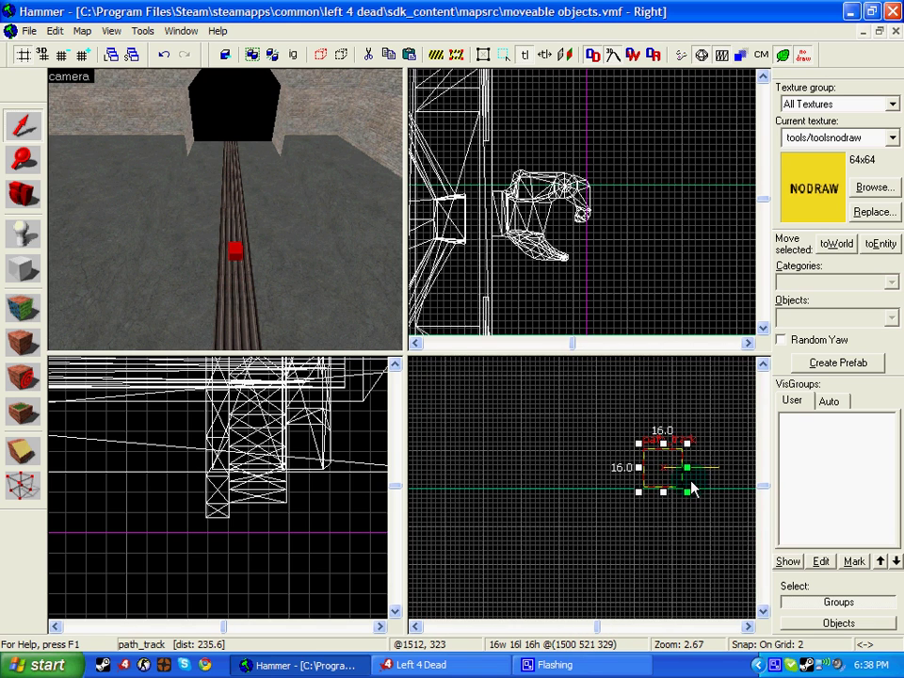
scroll(685, 489, "up", 5)
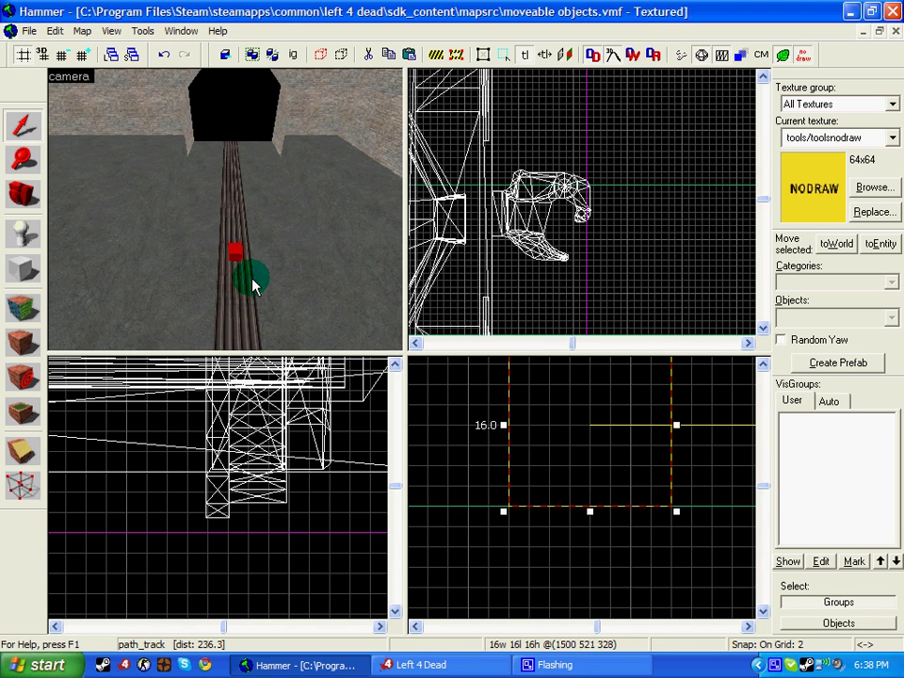
Step: Name the second path_track "2", leave its Next Stop Target empty, apply and close the object properties
double_click(234, 260)
left_click(247, 264)
type("2")
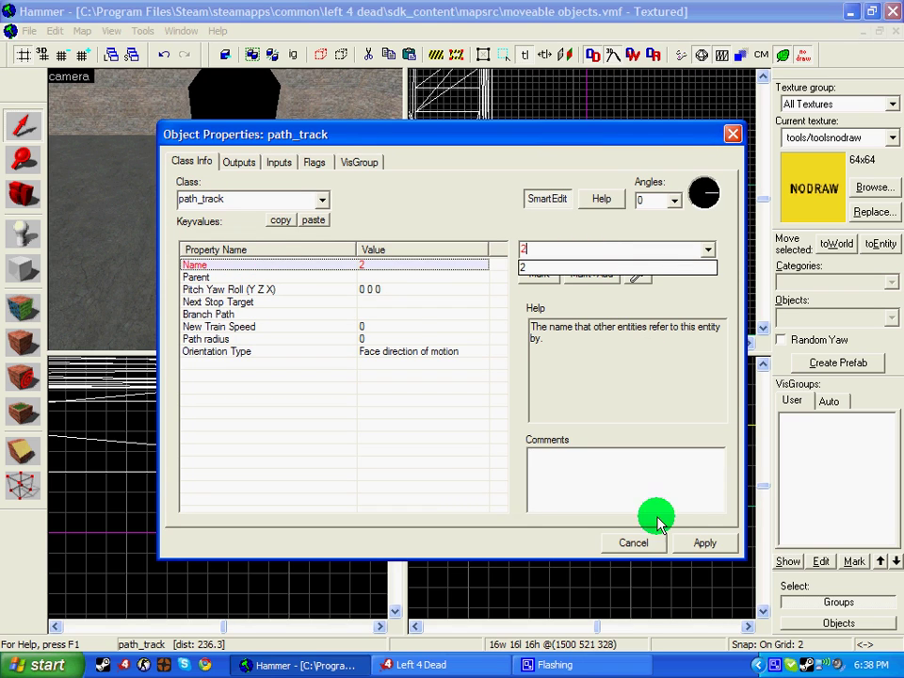
left_click(695, 543)
left_click(216, 302)
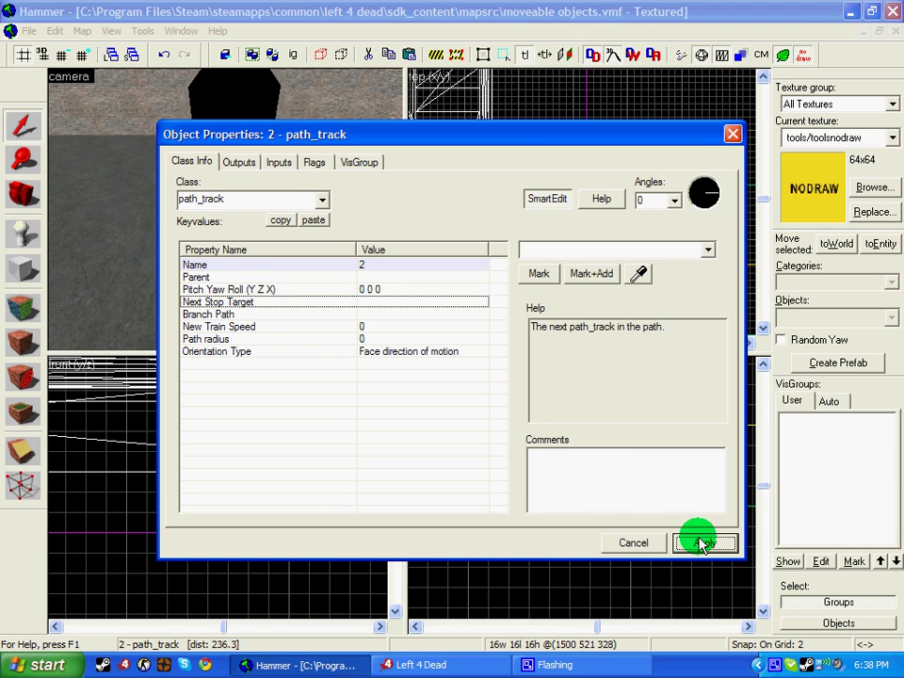
left_click(632, 542)
Step: Select the brick block next to the survivor model
key("z")
key("s")
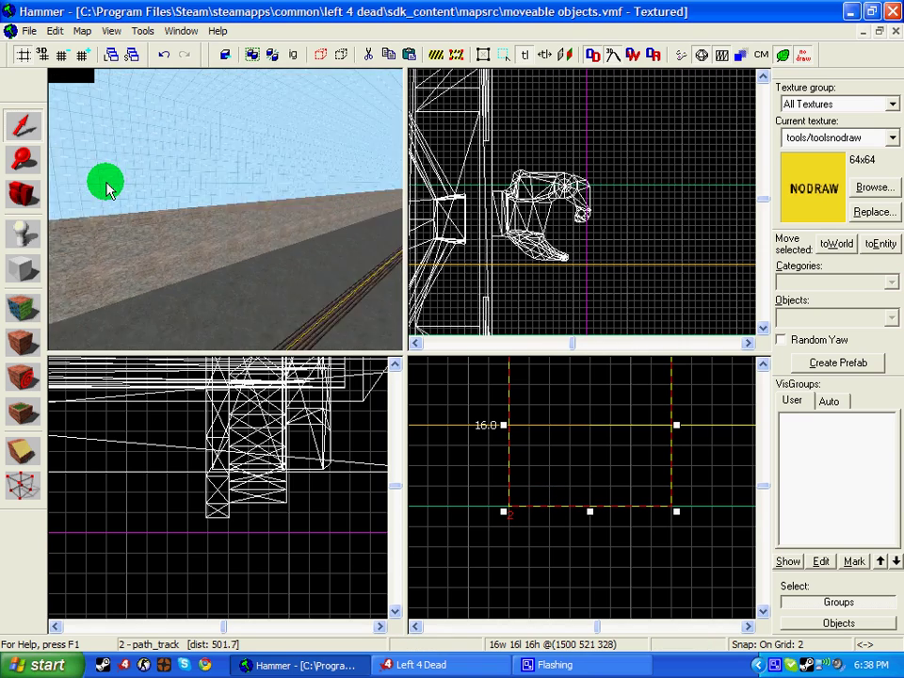
key("w")
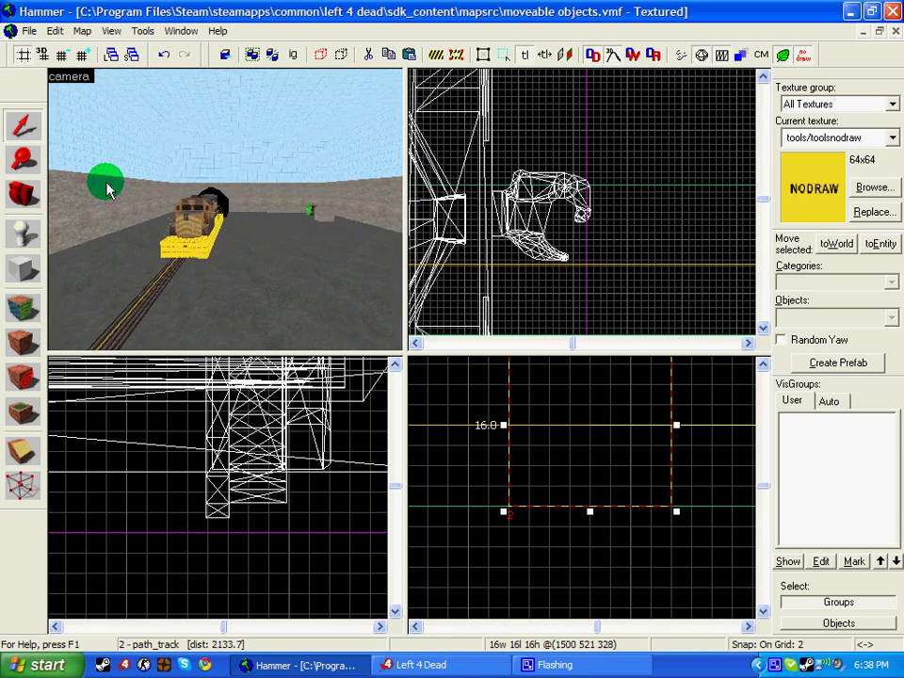
key("Up")
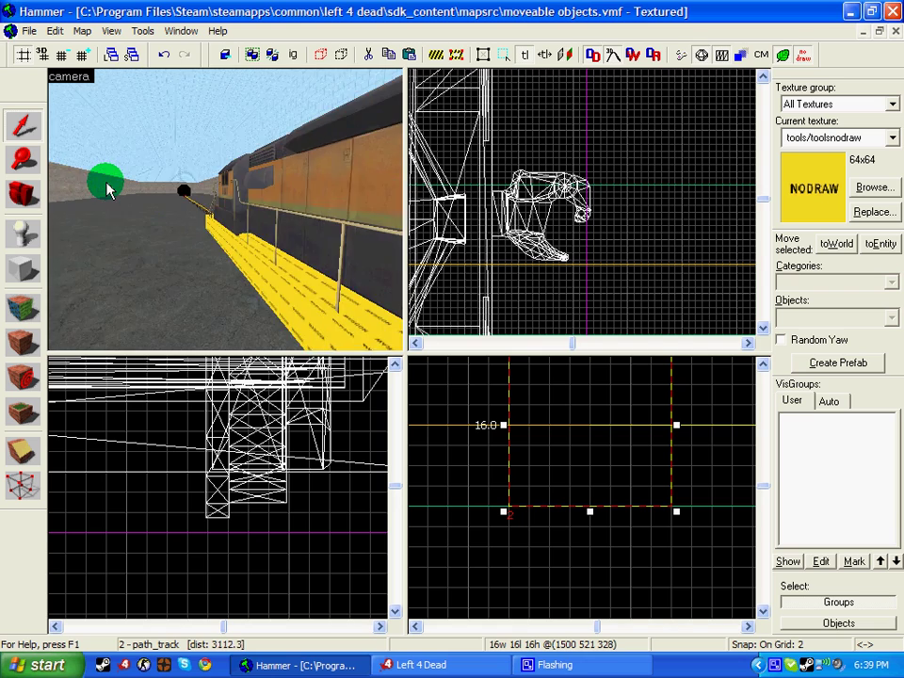
key("Left")
key("Up")
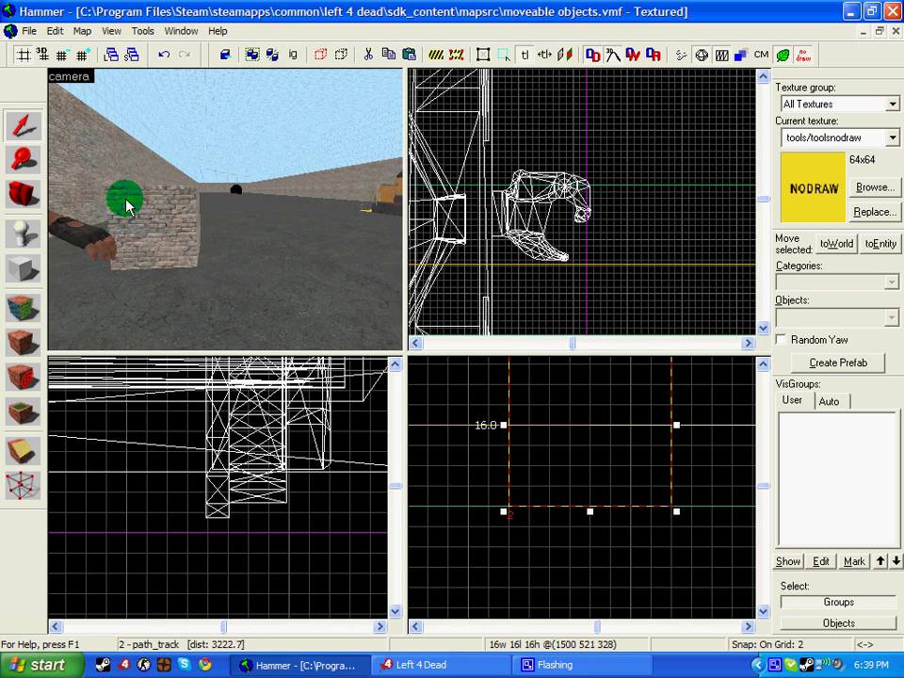
left_click(129, 207)
key("Up")
Step: Outline a new block 8 by 32 units in plan against the front face of the brick block
left_click(24, 268)
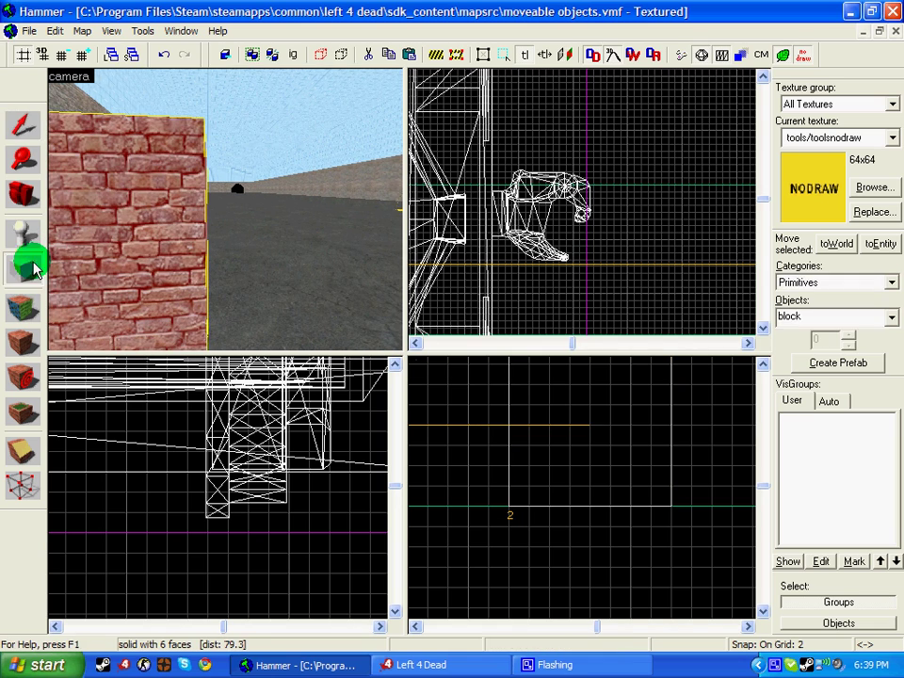
scroll(481, 212, "down", 12)
scroll(473, 216, "up", 16)
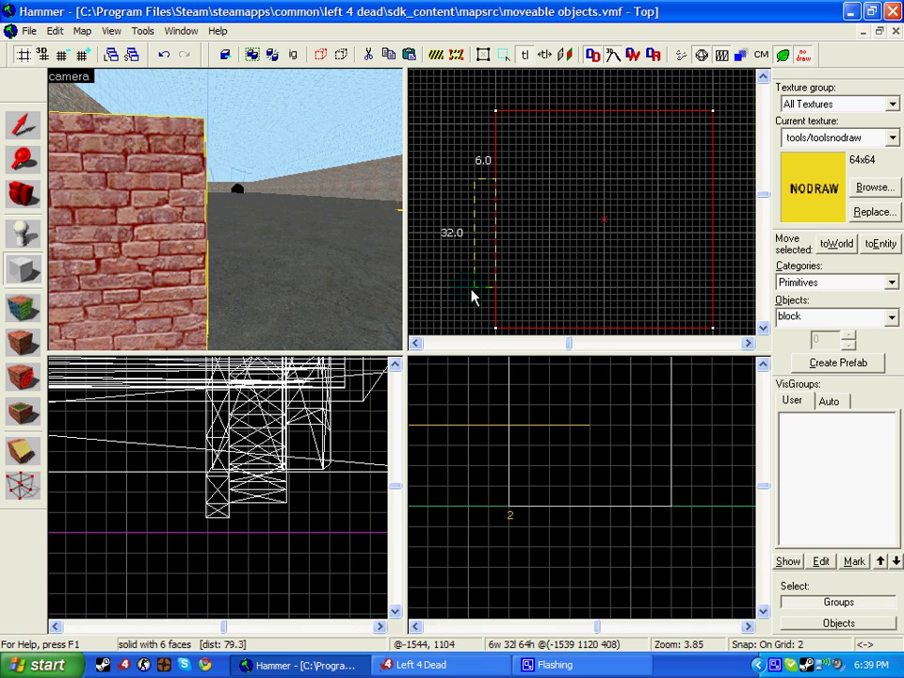
left_click_drag(470, 290, 471, 290)
key("s")
Step: Reduce the outlined block's height from above and below to a small panel on the brick face, and create it
scroll(264, 483, "down", 14)
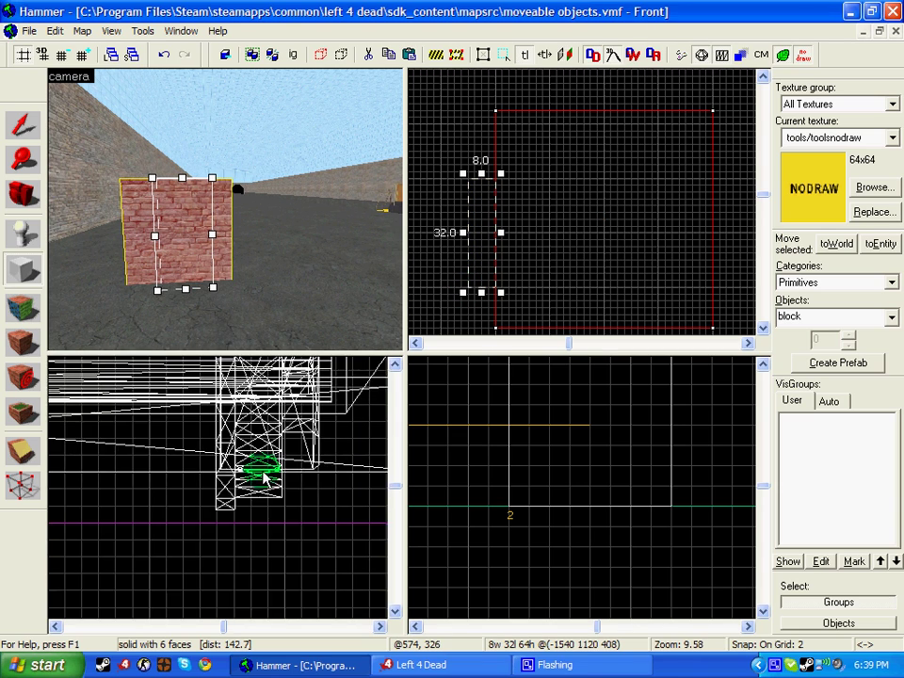
scroll(263, 493, "down", 12)
scroll(311, 492, "up", 15)
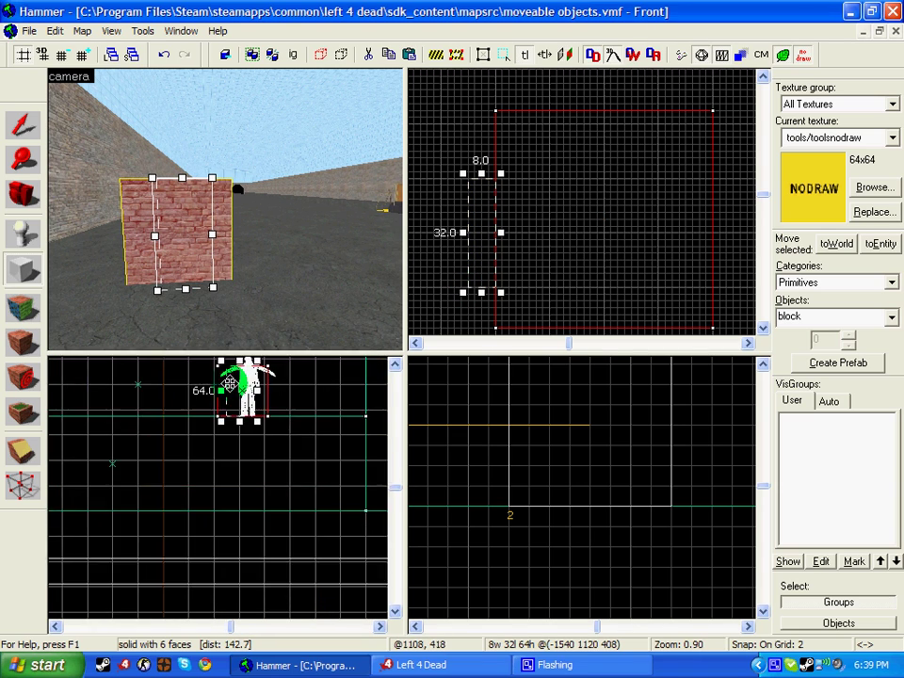
scroll(246, 443, "up", 4)
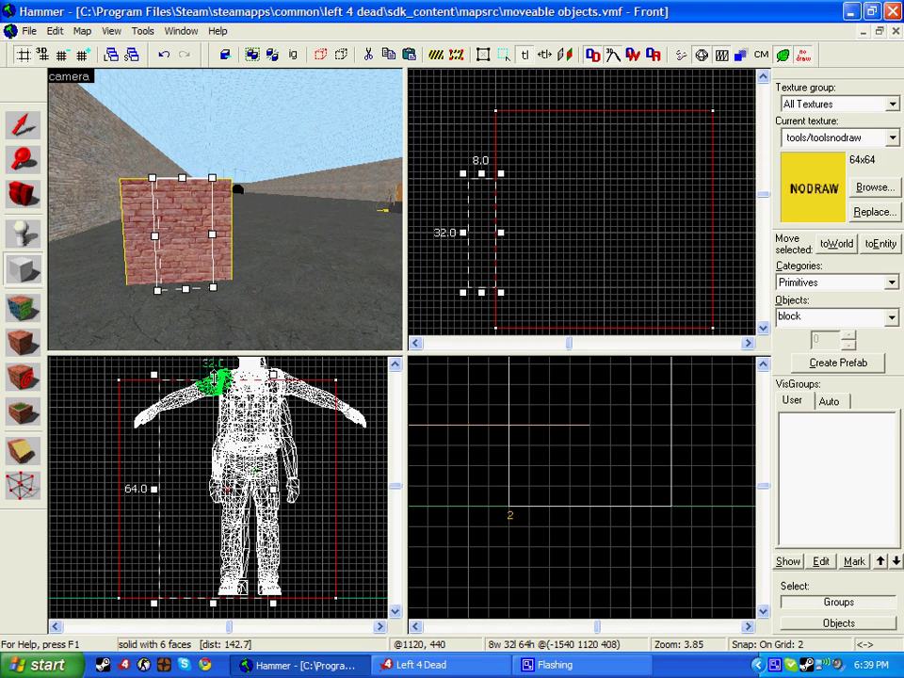
left_click_drag(215, 376, 218, 433)
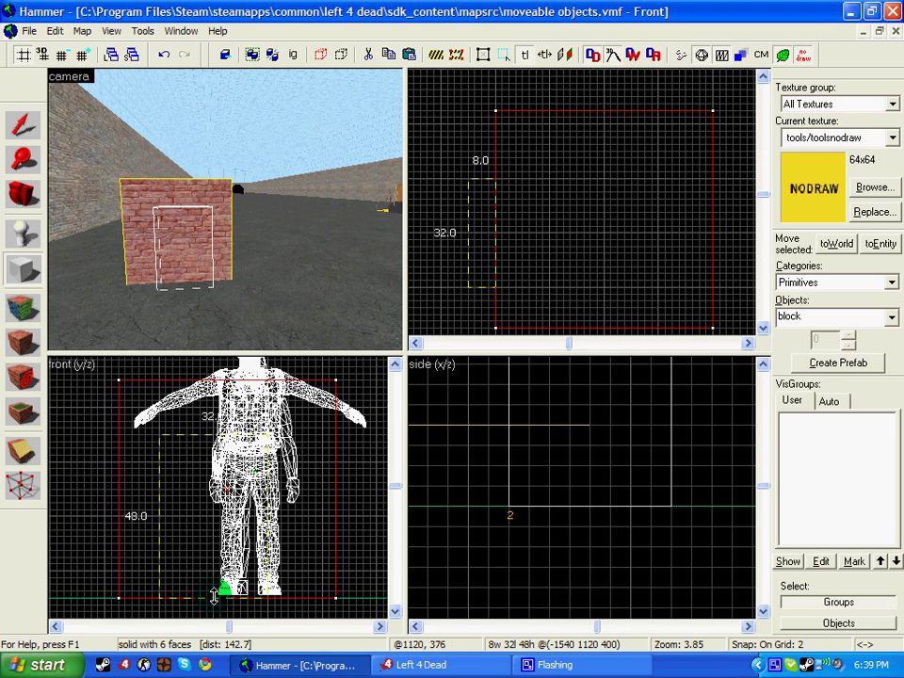
left_click_drag(213, 596, 213, 536)
key("Return")
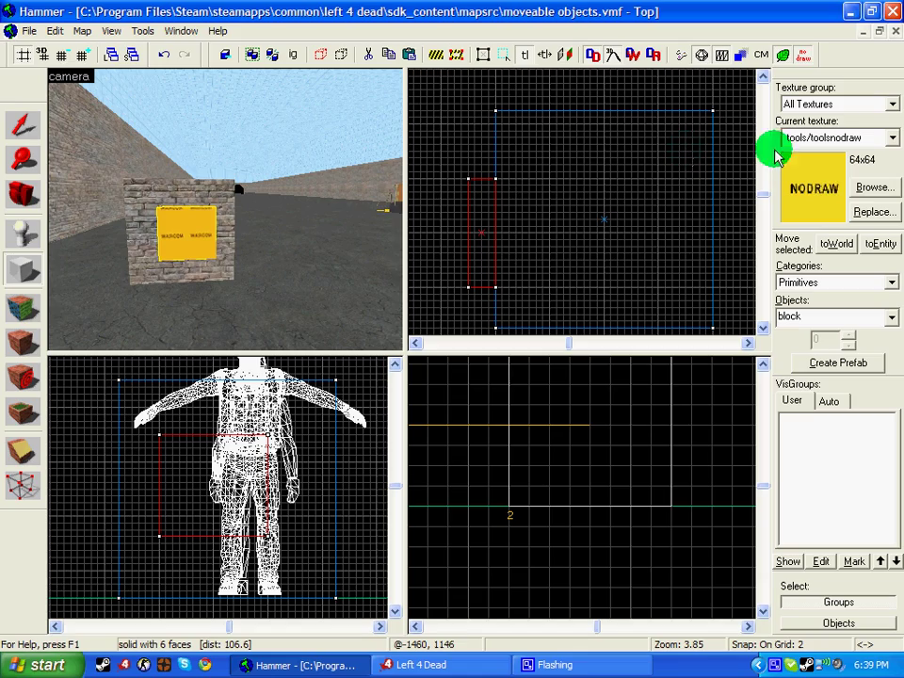
Step: Apply the cs_italy/pwood1 wood texture to the small panel block and shift the panel 4 units to centre it on the brick face
left_click(865, 187)
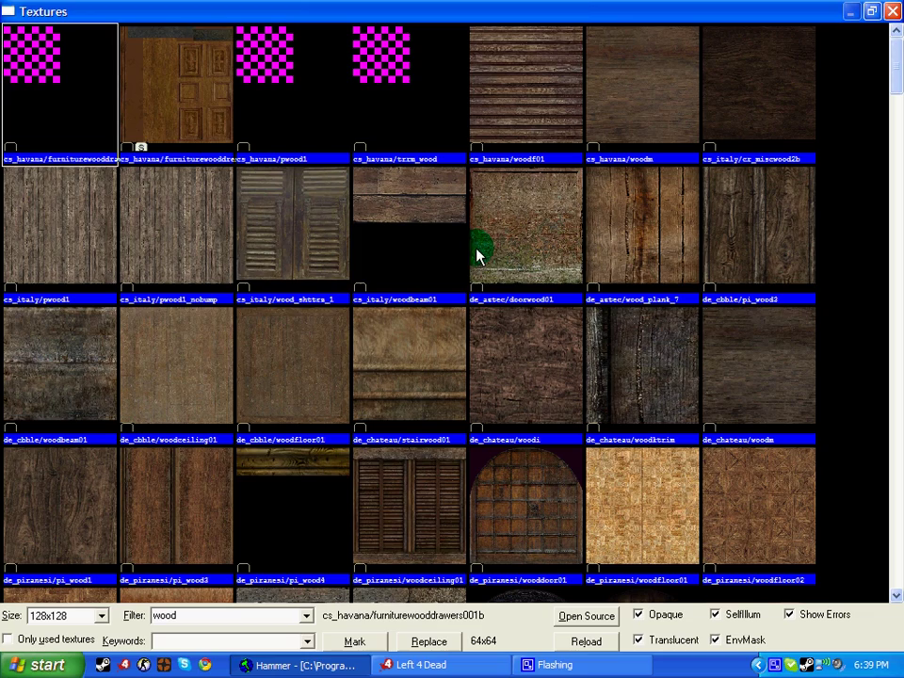
double_click(60, 188)
left_click(19, 345)
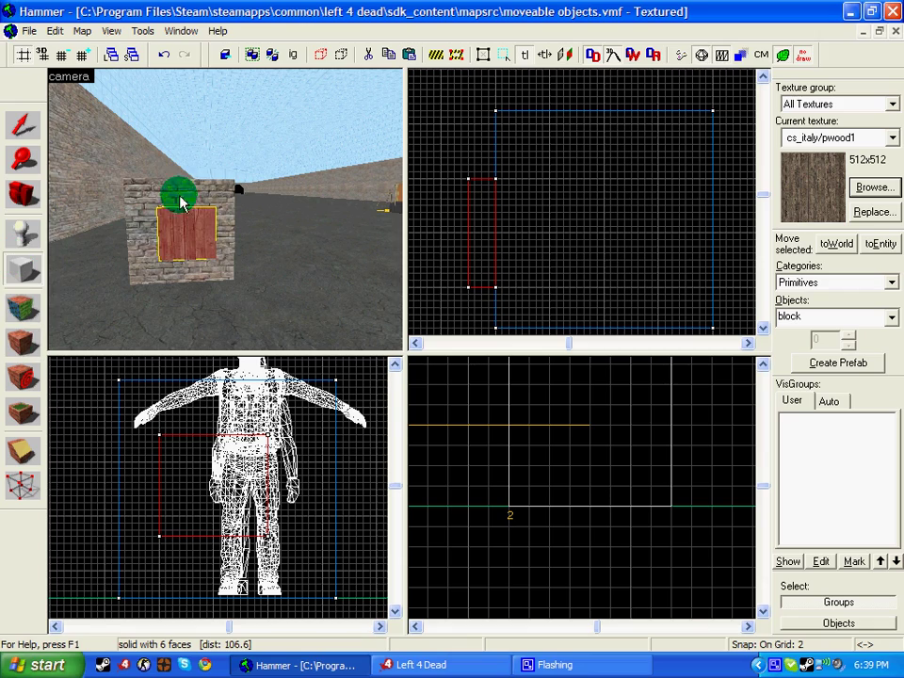
left_click(488, 195)
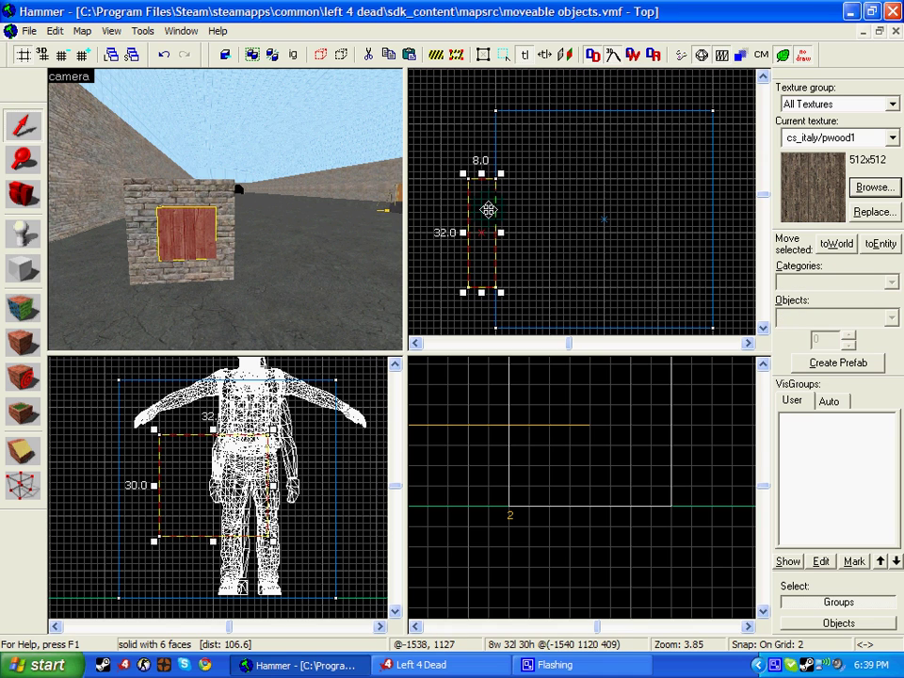
left_click_drag(488, 209, 488, 196)
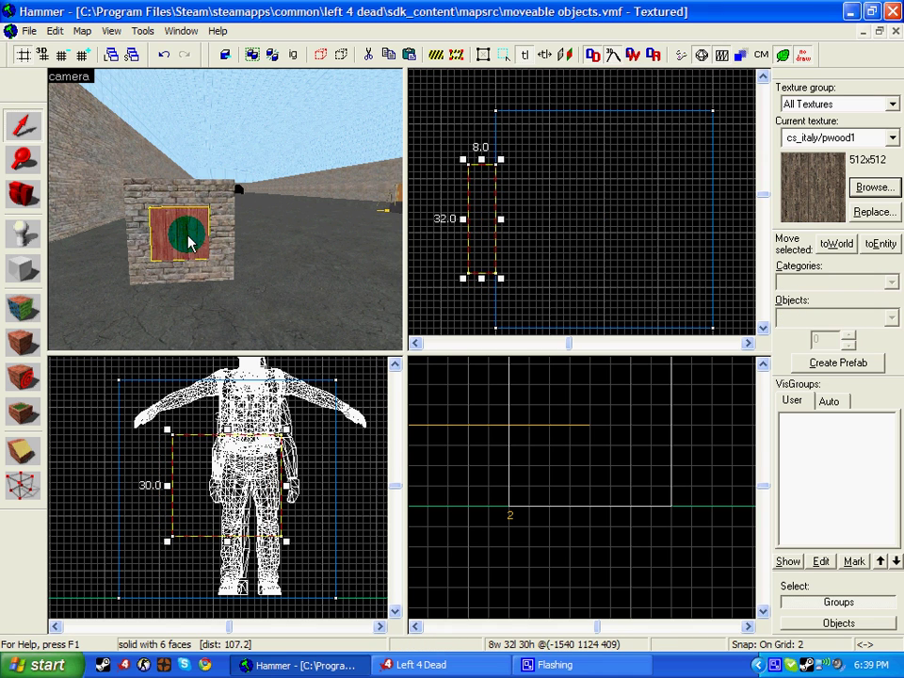
Step: Tie the wooden panel to an entity and set its class to func_button
scroll(249, 213, "down", 2)
left_click(245, 211)
scroll(207, 221, "up", 4)
left_click(172, 234)
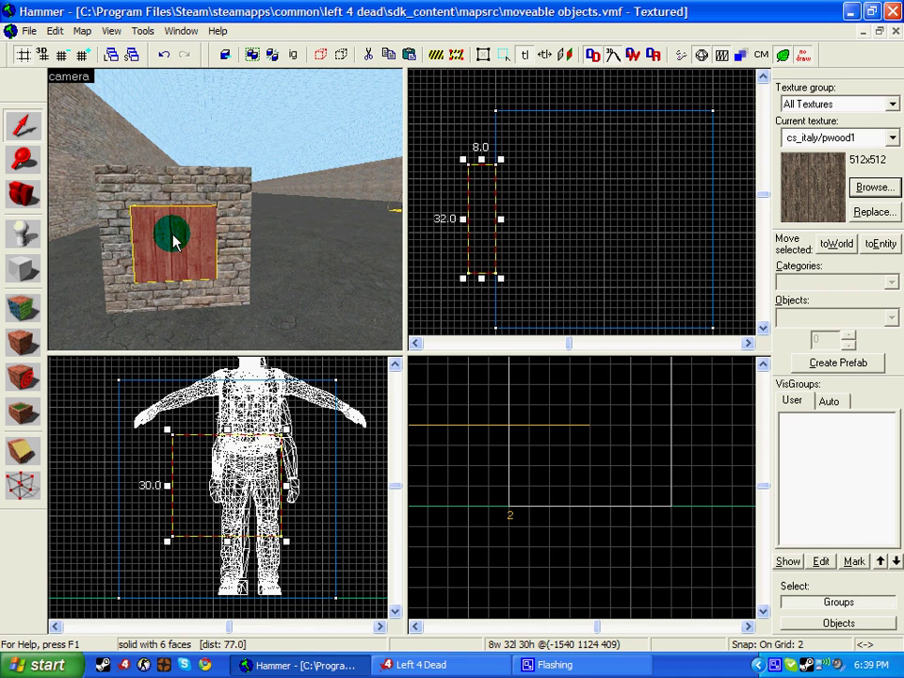
key("ctrl+t")
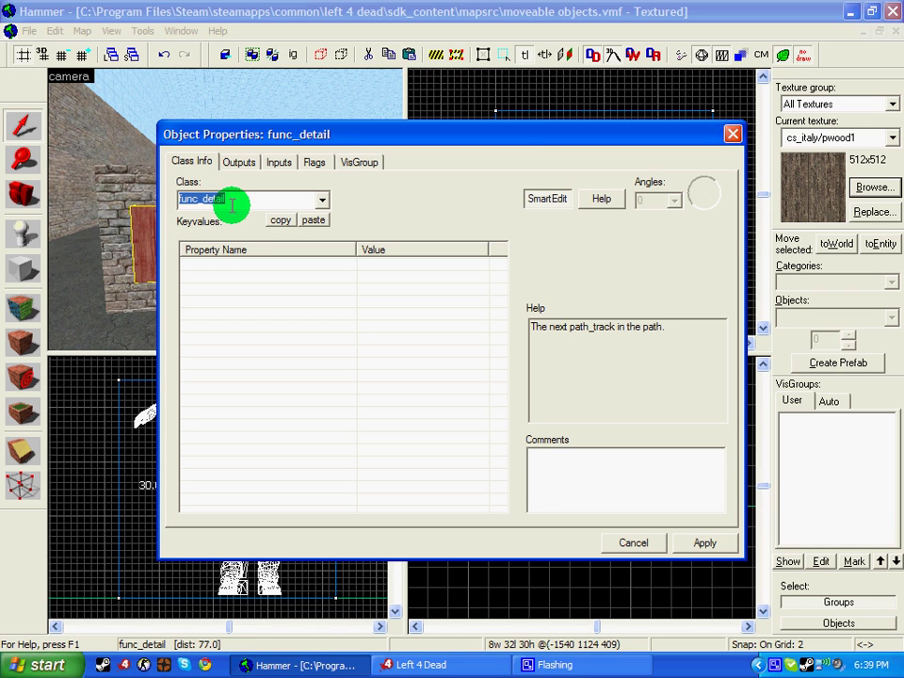
type("func")
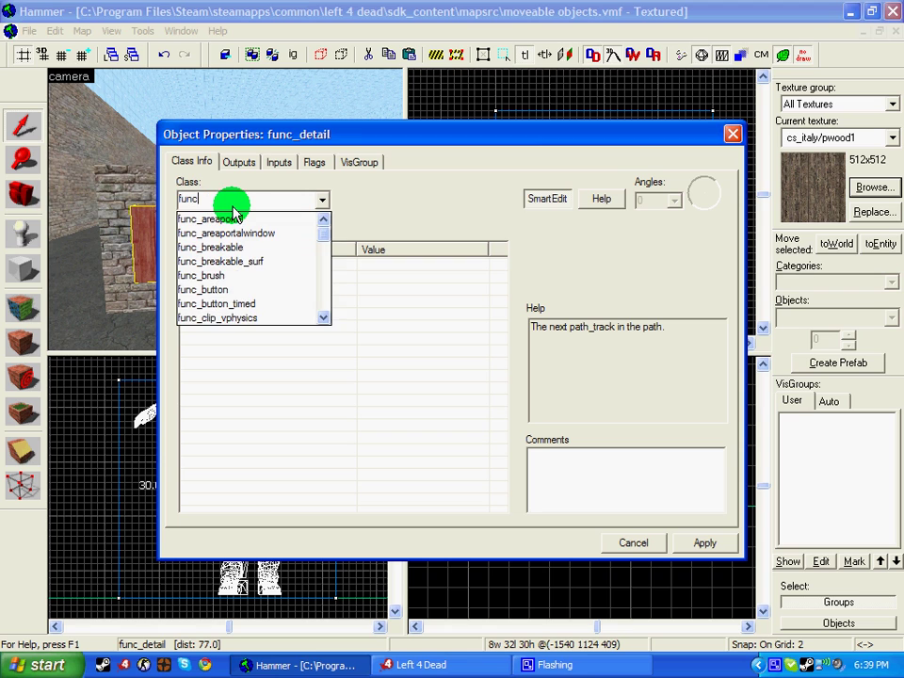
type("_button")
key("Return")
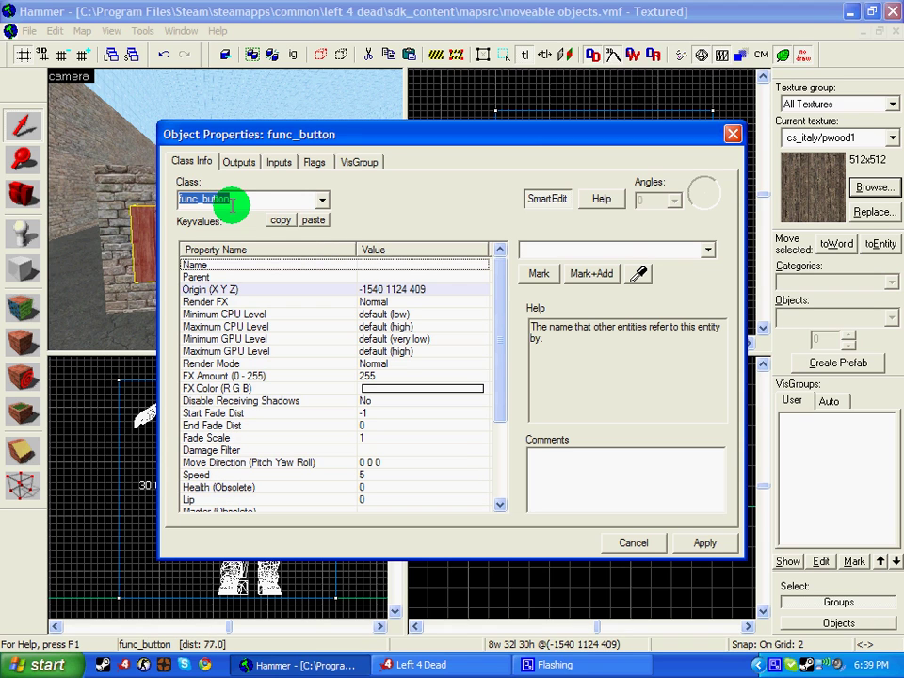
left_click(254, 277)
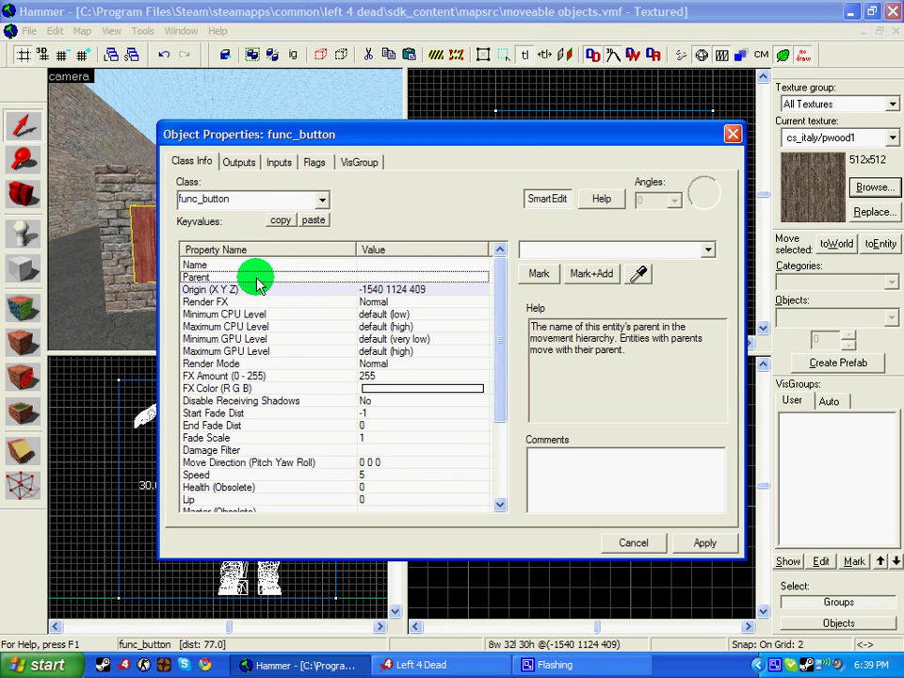
Step: Add an OnPressed output to the func_button that targets the train entity
left_click(236, 162)
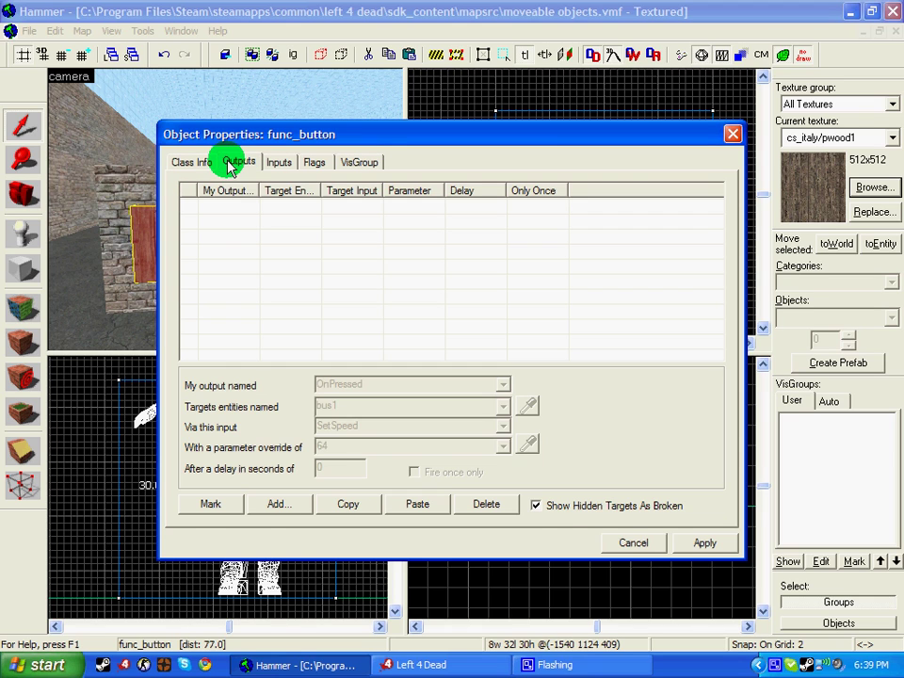
left_click(276, 503)
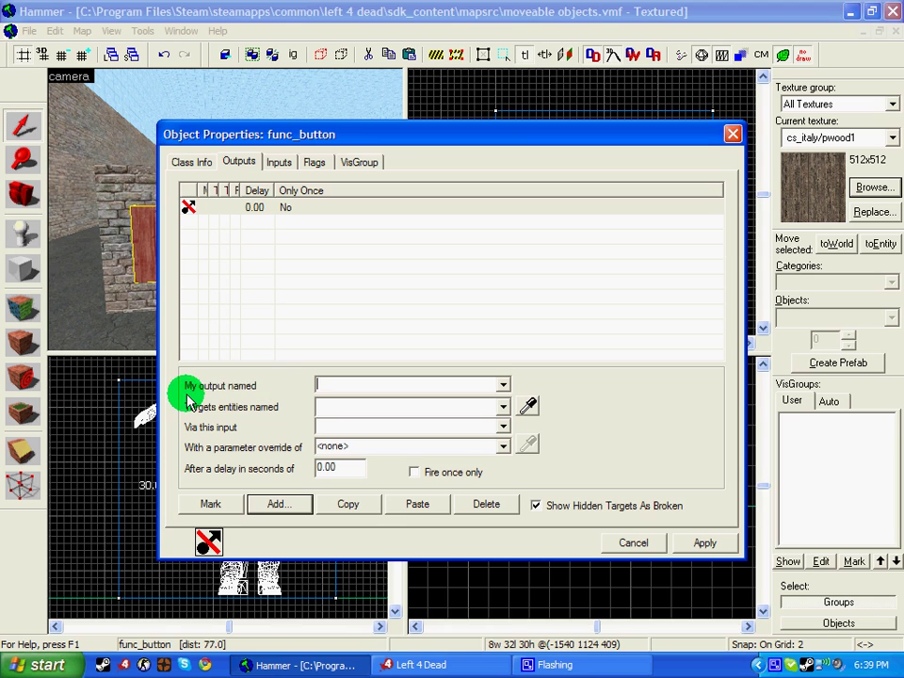
left_click(504, 385)
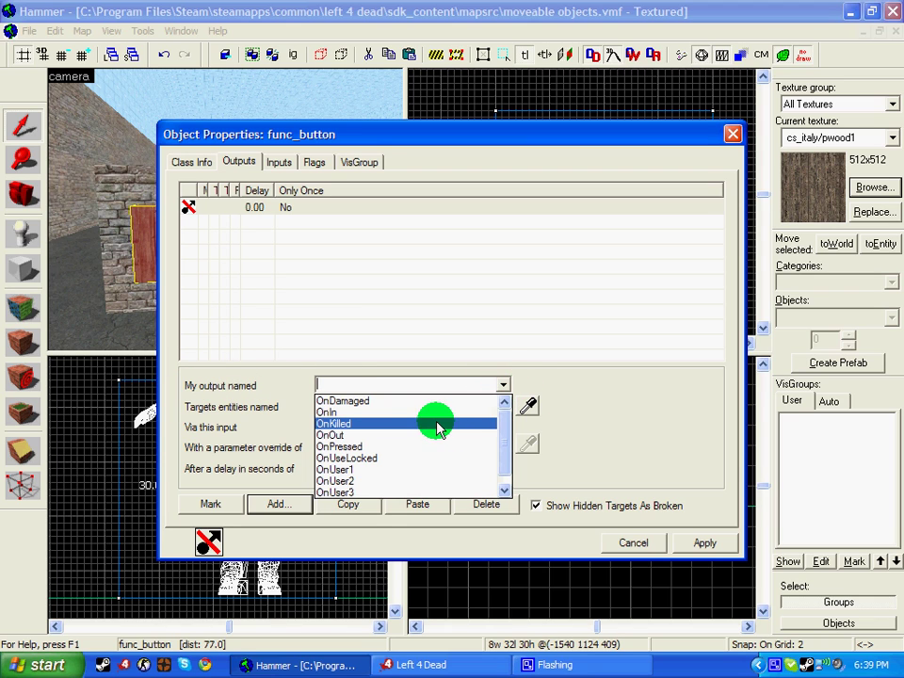
left_click(396, 446)
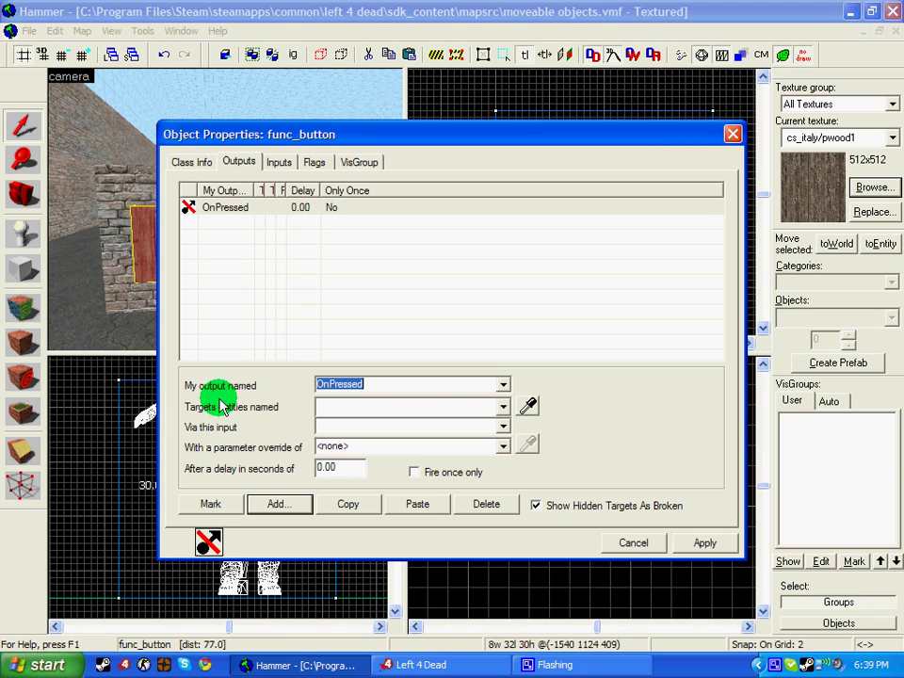
left_click(500, 409)
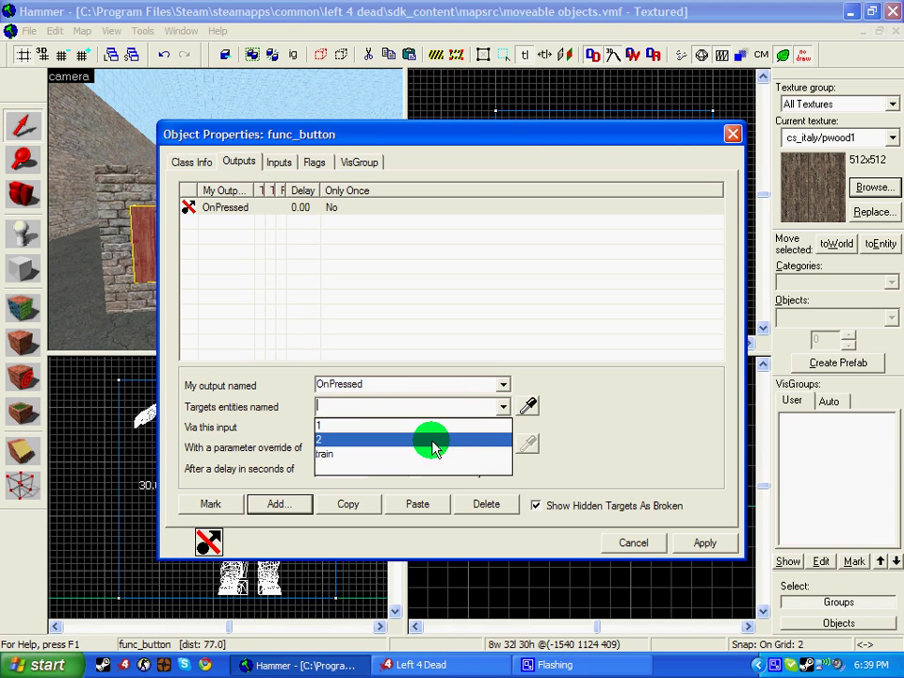
left_click(369, 455)
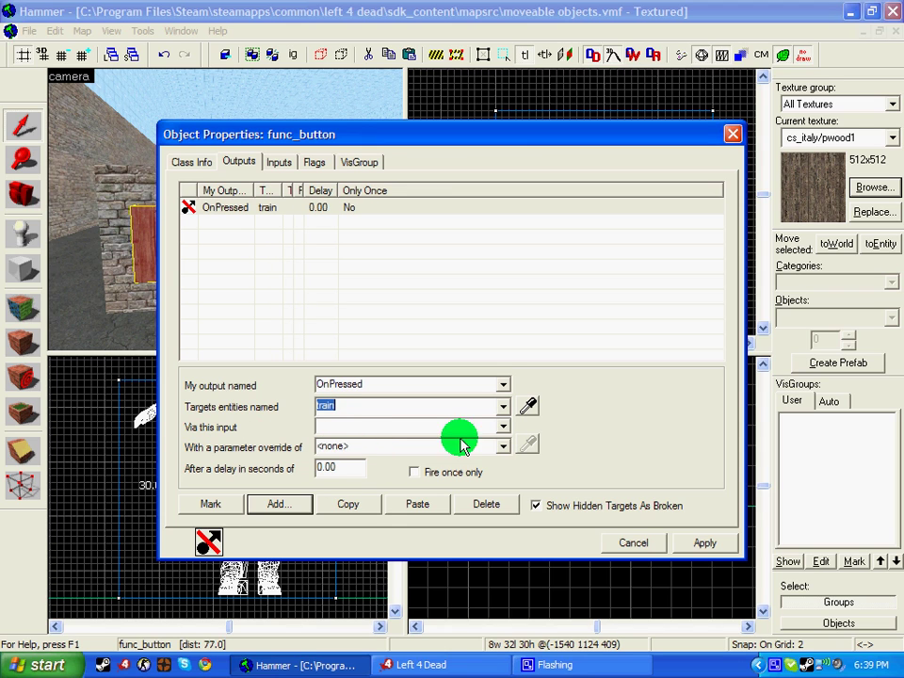
Step: Send the output through SetSpeed with a parameter of 64, make it fire once only, apply and close the object properties
left_click(501, 426)
scroll(477, 468, "down", 3)
scroll(440, 485, "down", 2)
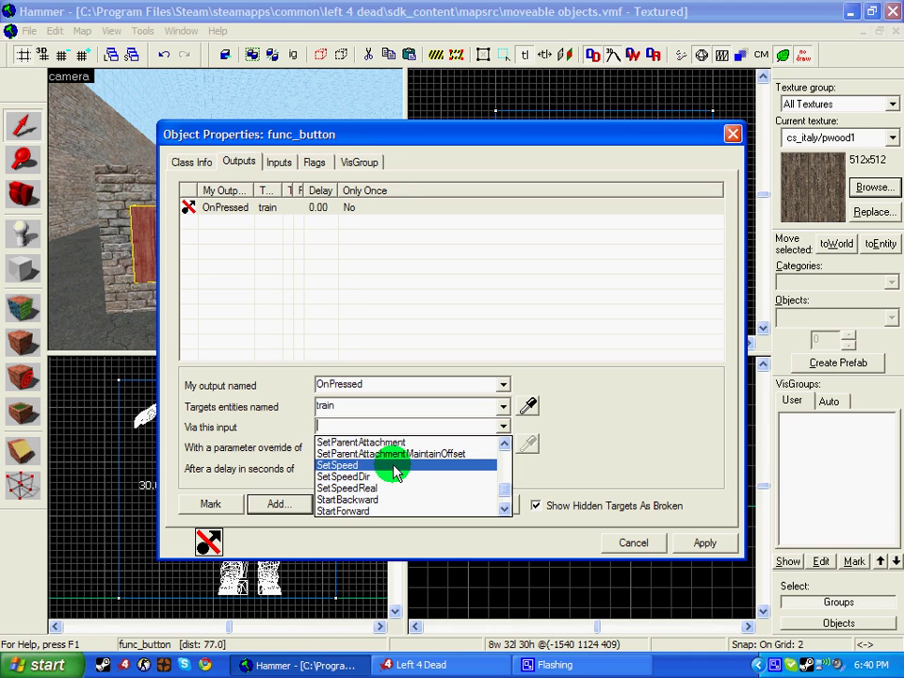
left_click(396, 466)
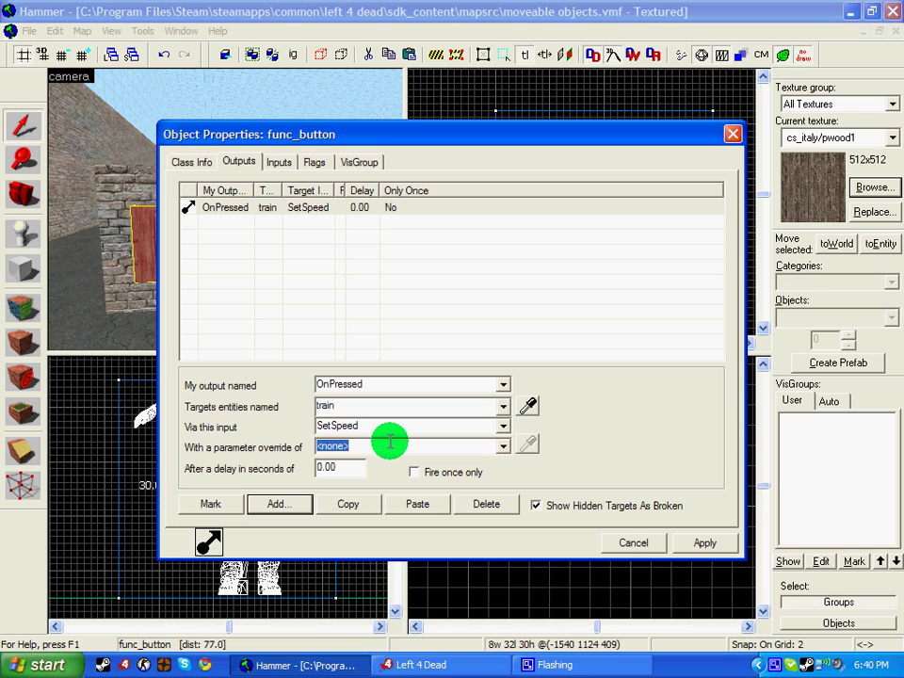
type("64")
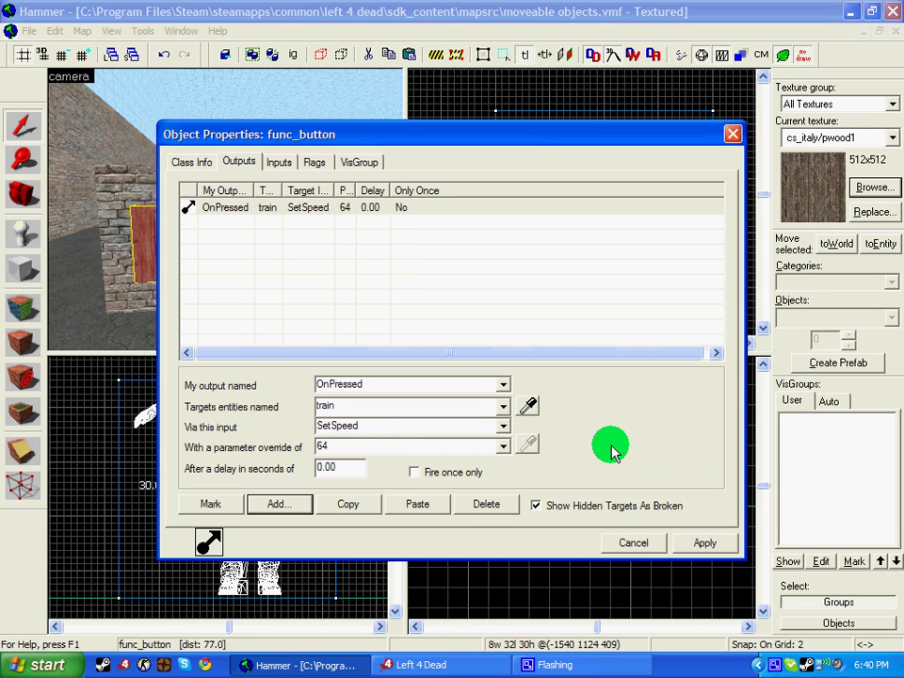
left_click(702, 545)
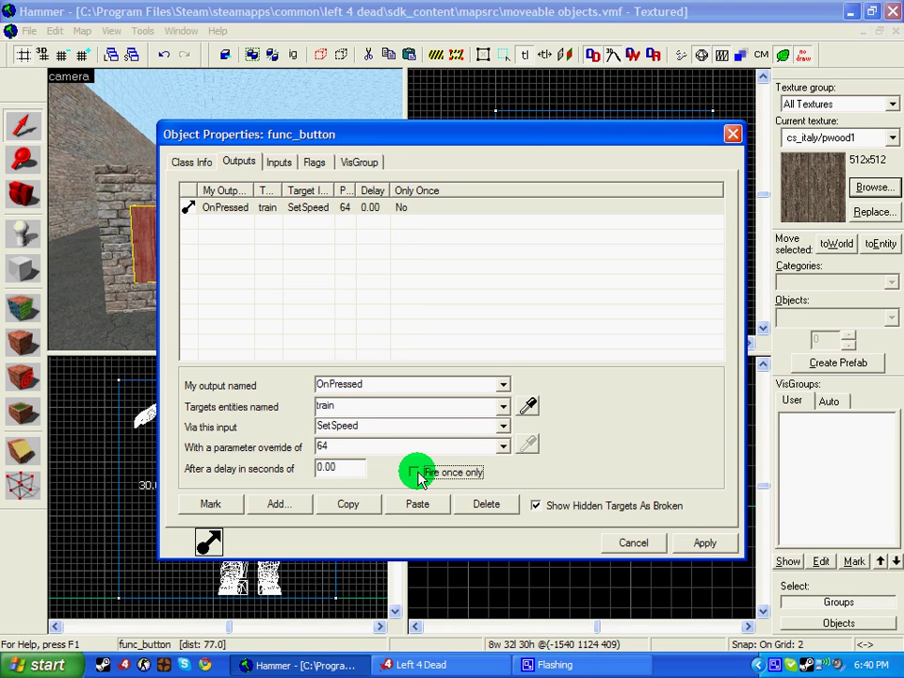
left_click(415, 471)
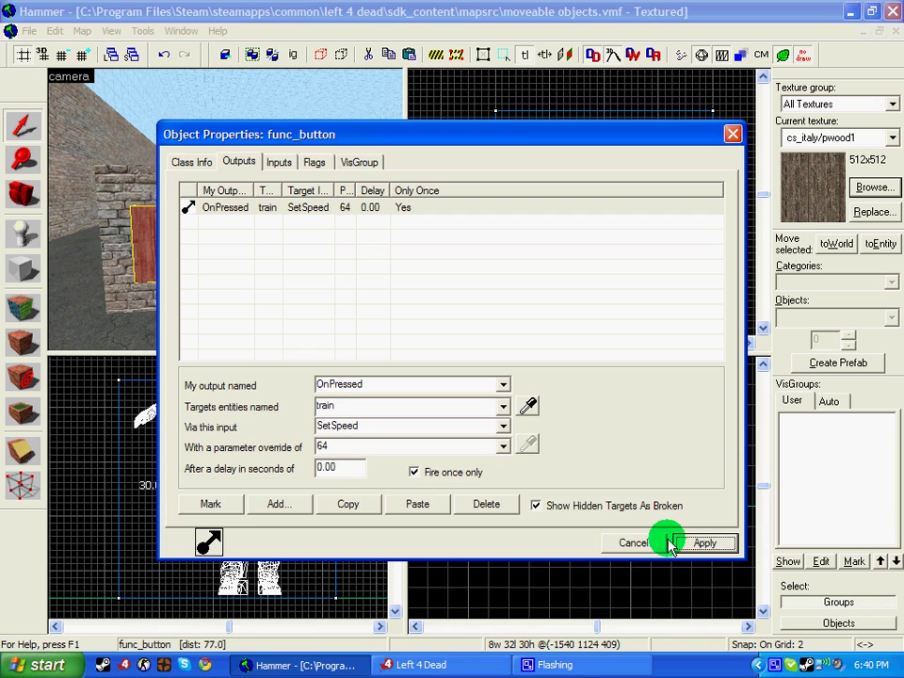
left_click(630, 542)
key("z")
key("s")
key("w")
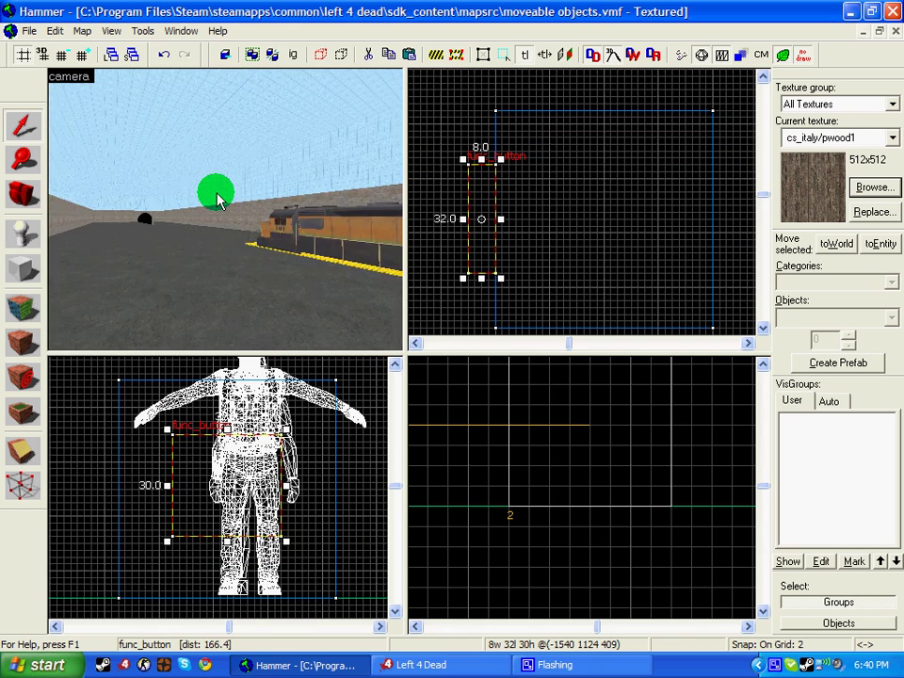
key("s")
key("w")
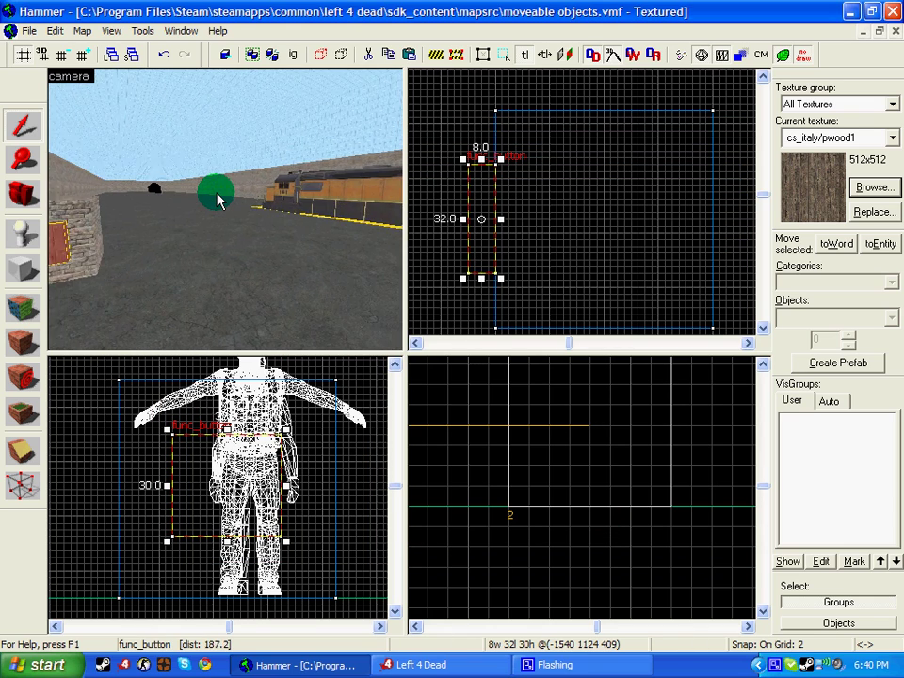
key("s")
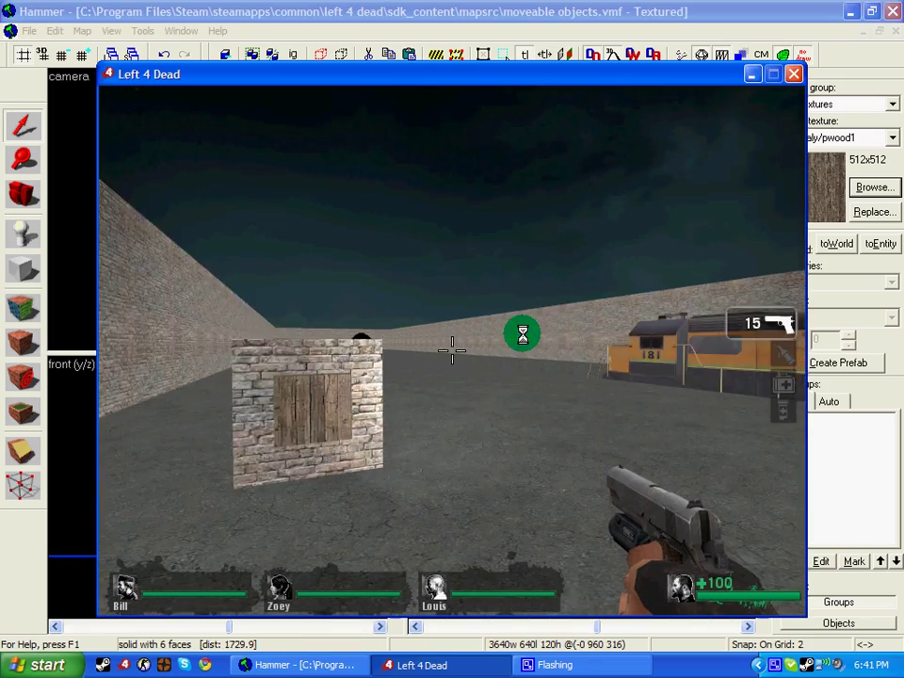
Step: Playtest the map in Left 4 Dead, inspecting the train up close before returning towards the button block
key("w")
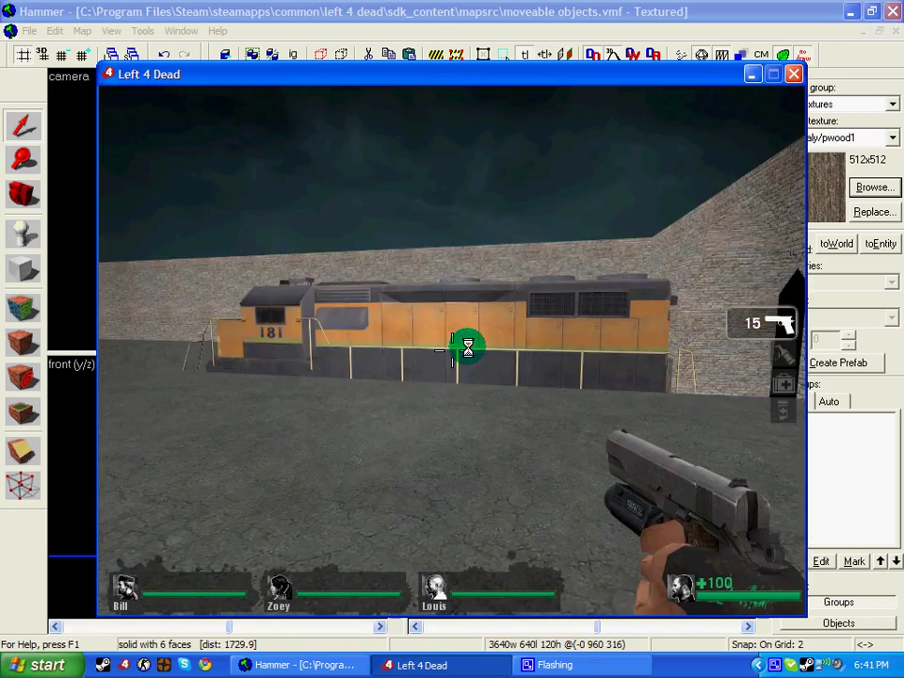
key("w")
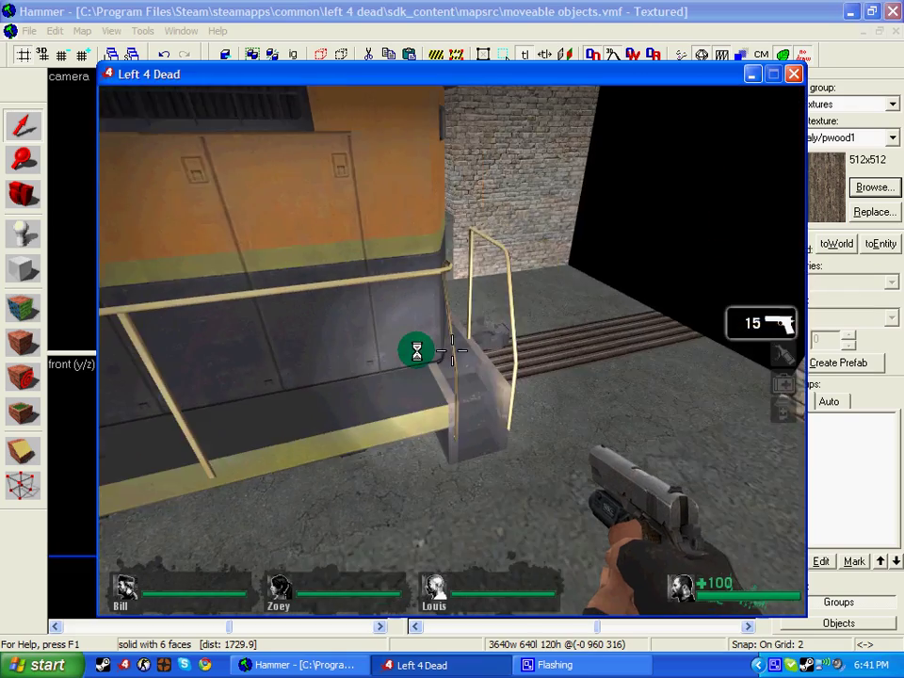
key("w")
key("a")
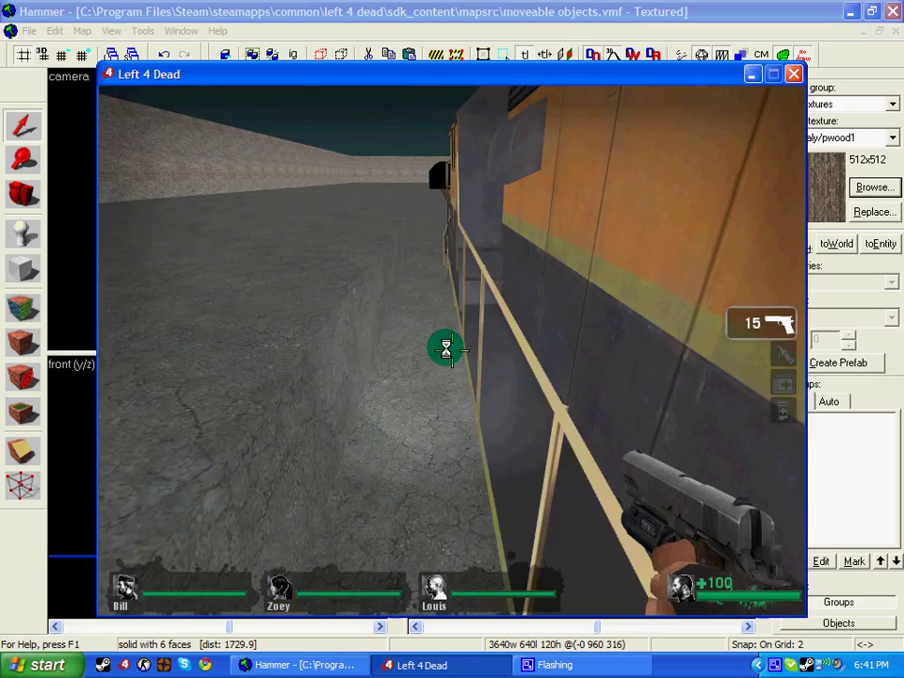
key("w")
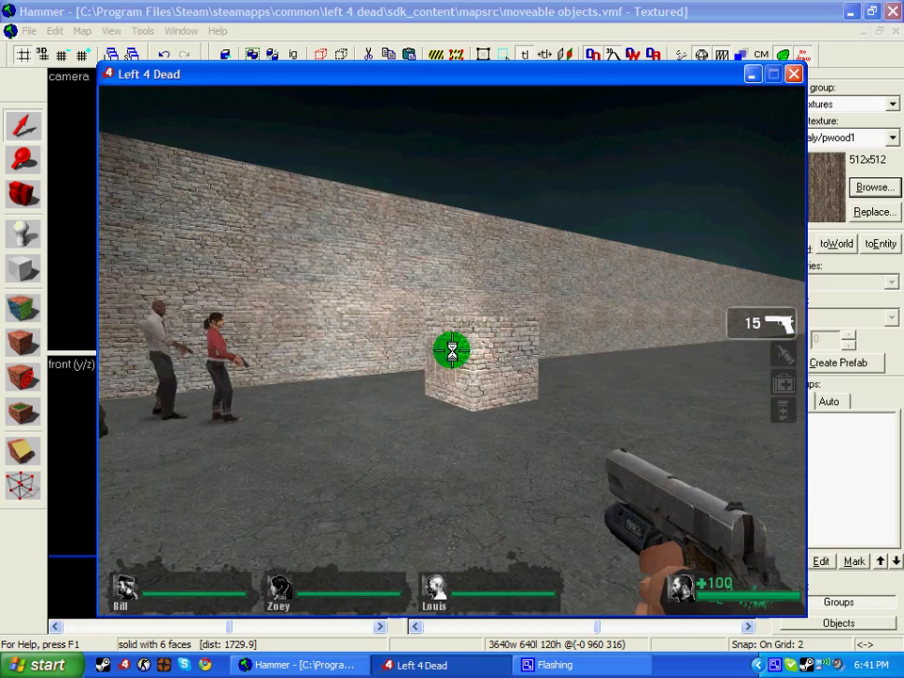
Step: Examine the train's position at the far end of the rails in the running game
key("s")
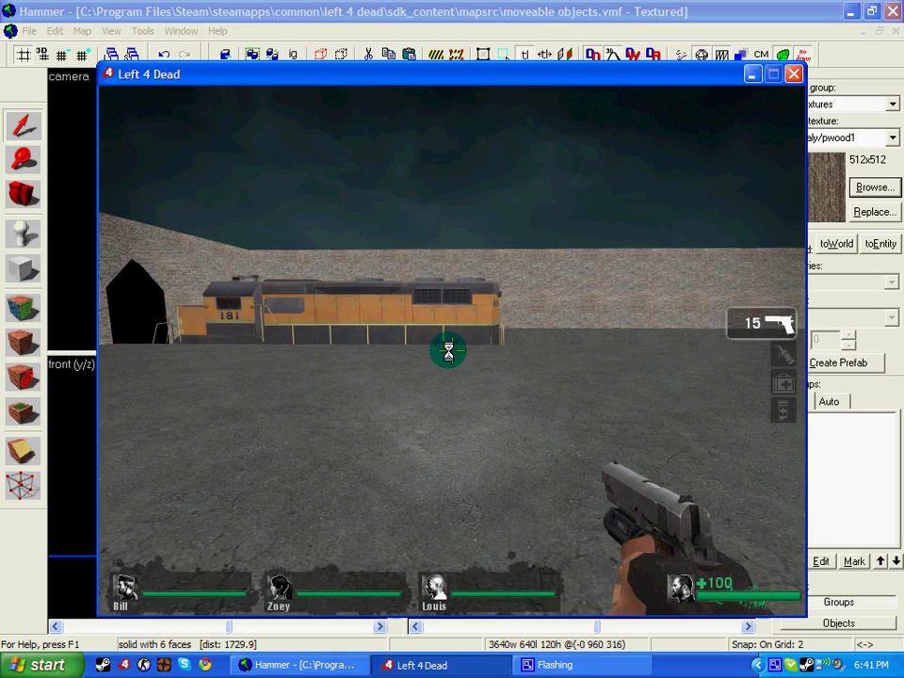
key("w")
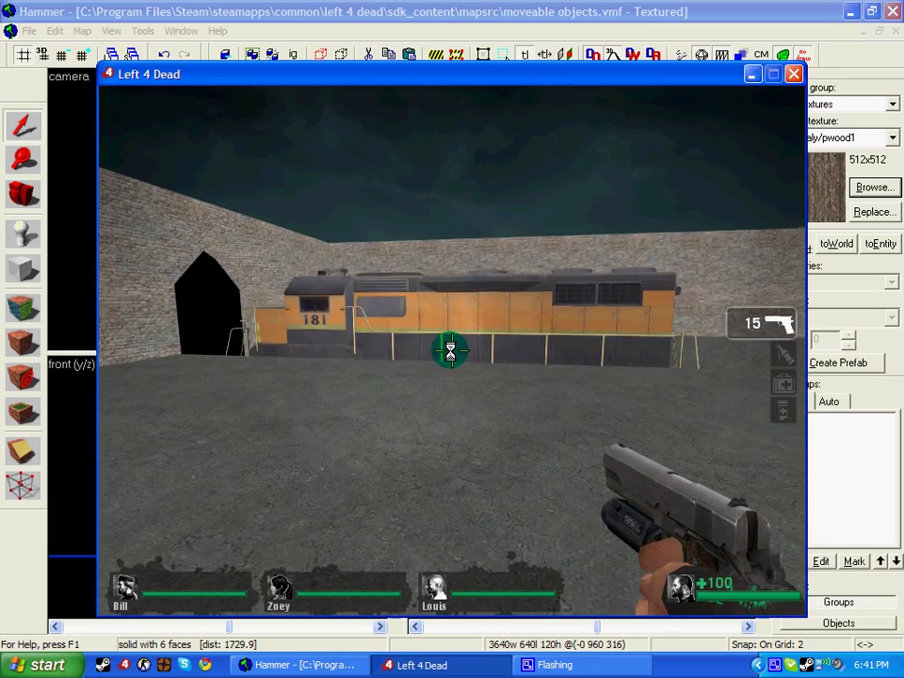
key("w")
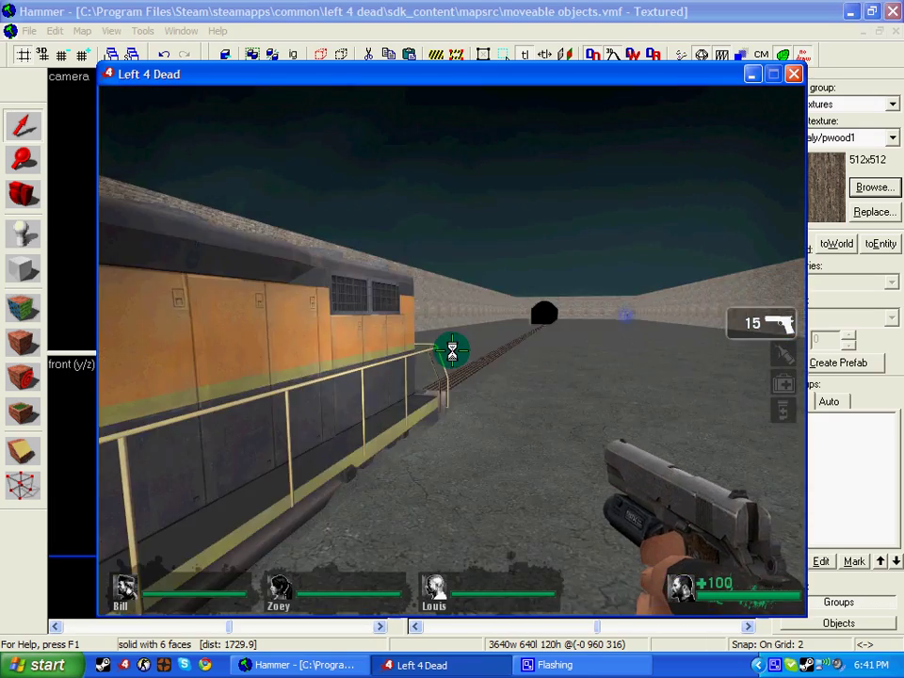
key("f")
key("s")
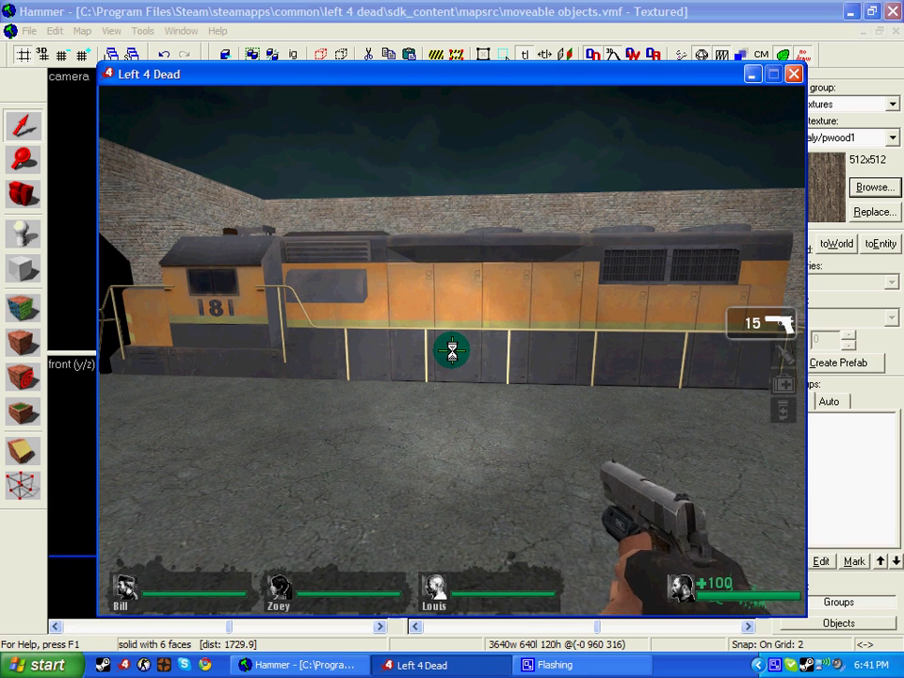
key("w")
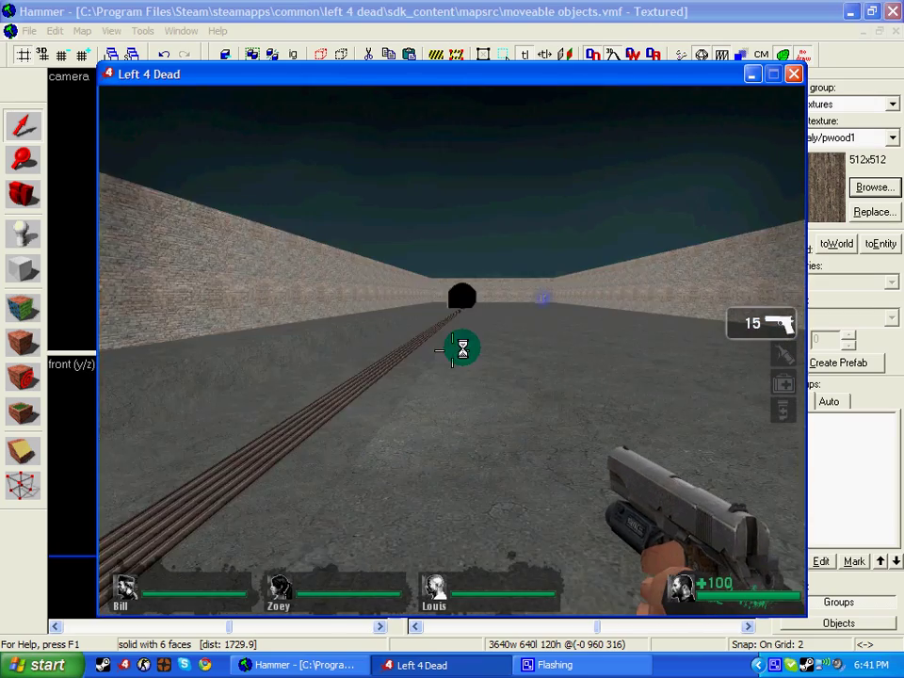
key("a")
key("s")
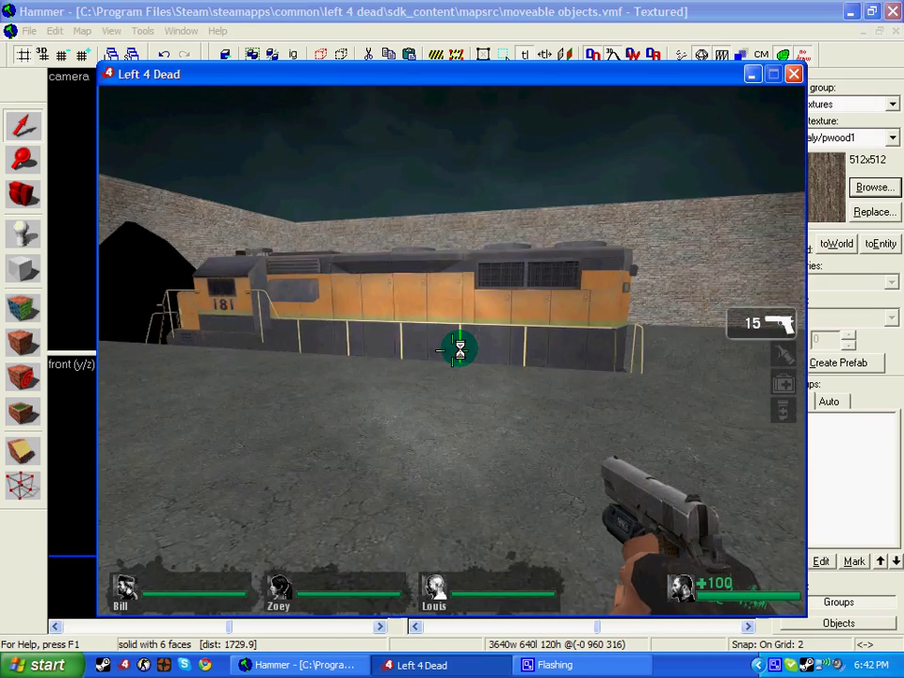
key("a")
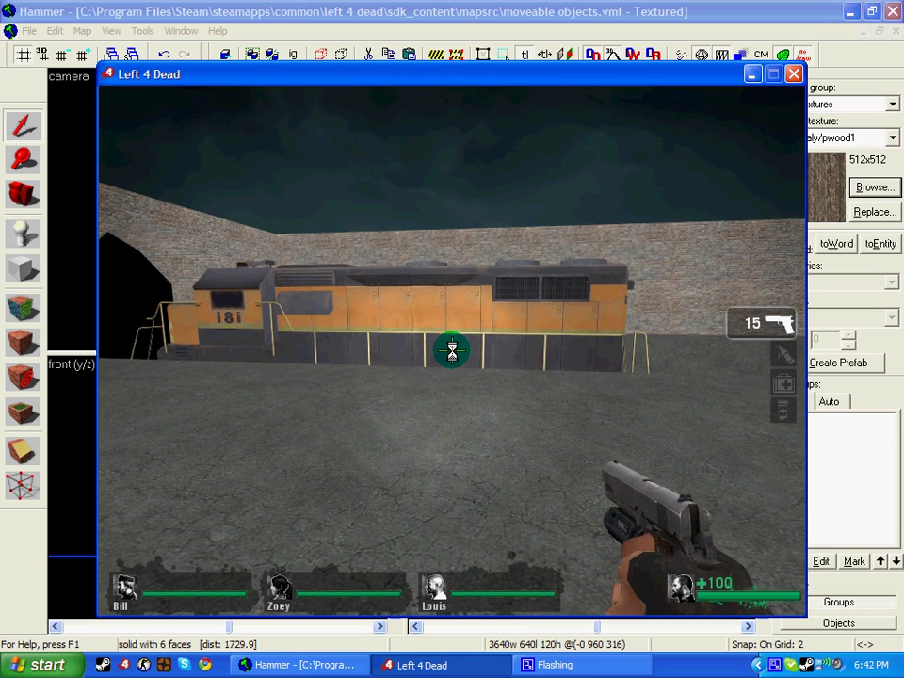